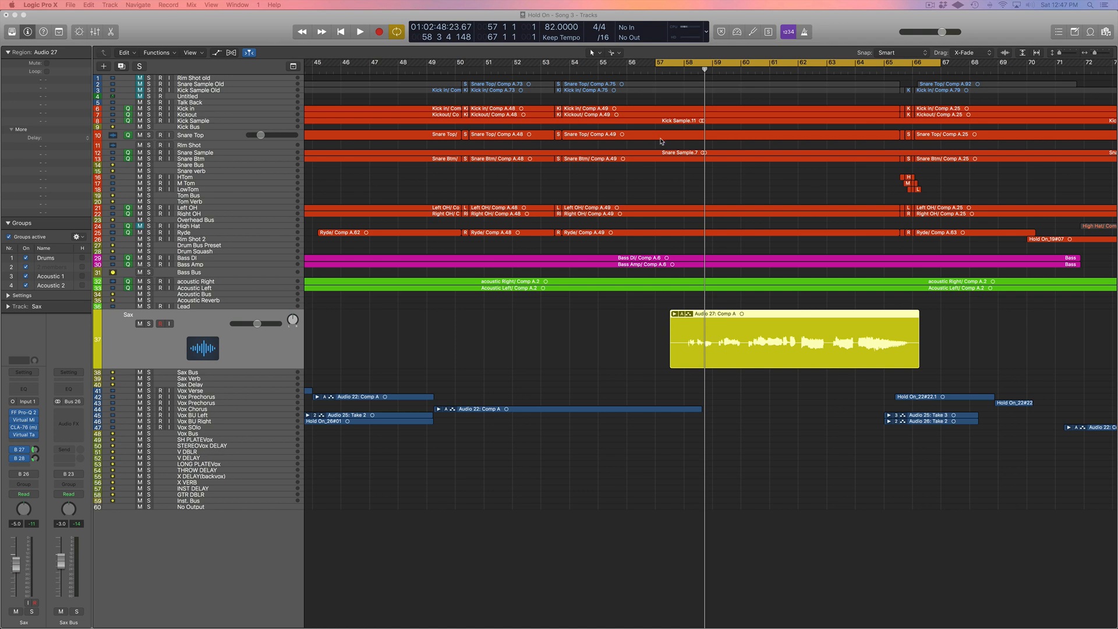
Play the full mix from bar 57, extend the end of the cycle range to bar 68 and stop playback.
click(664, 71)
click(654, 71)
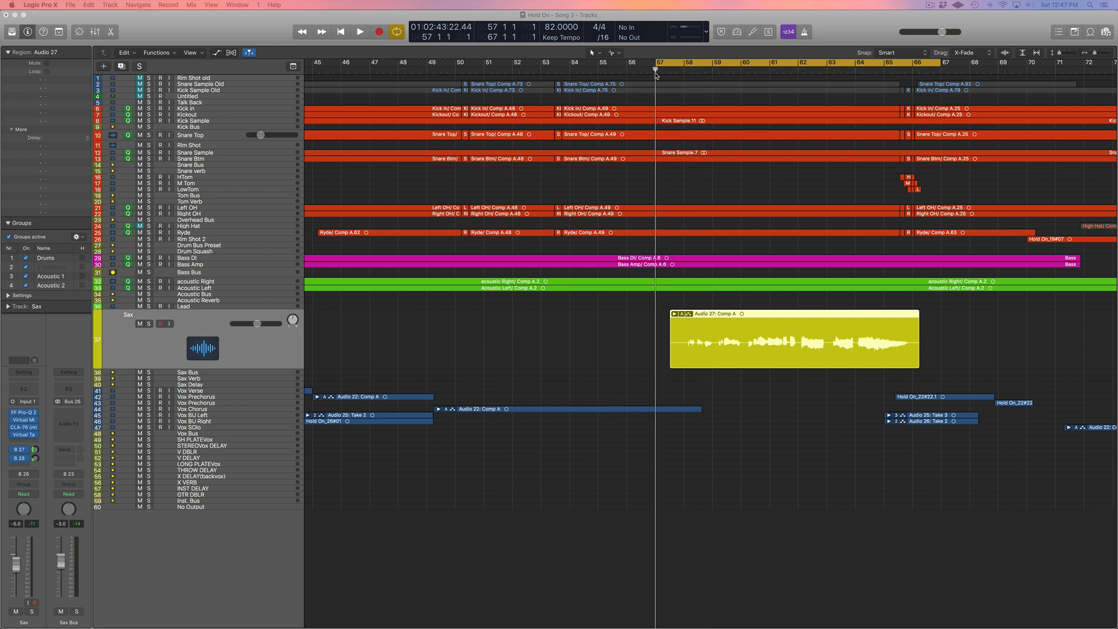
key(space)
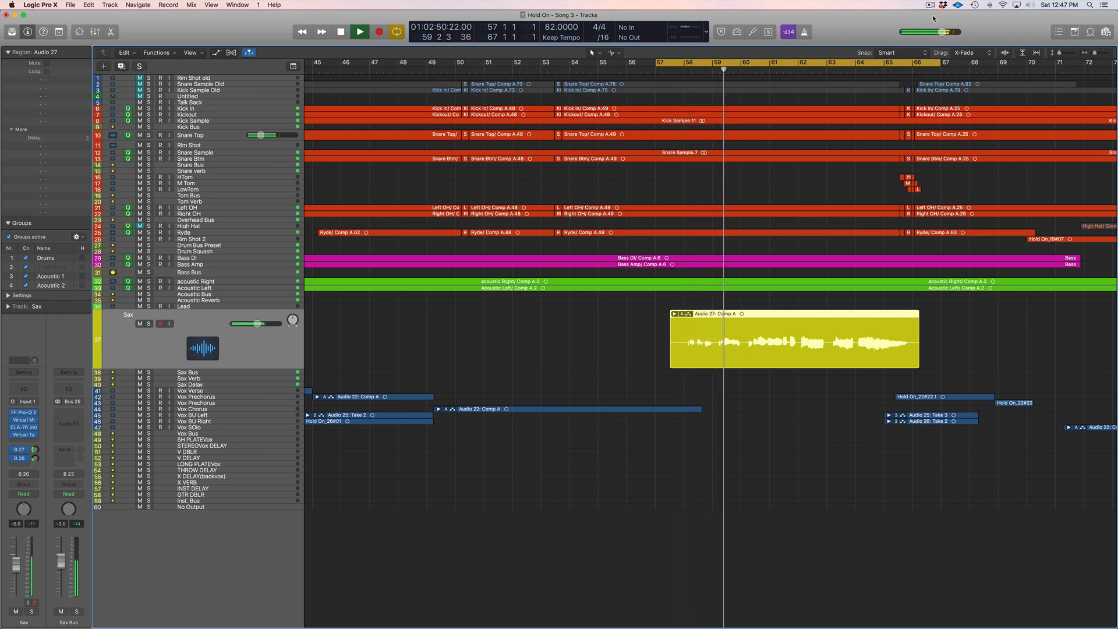
drag(941, 62, 968, 62)
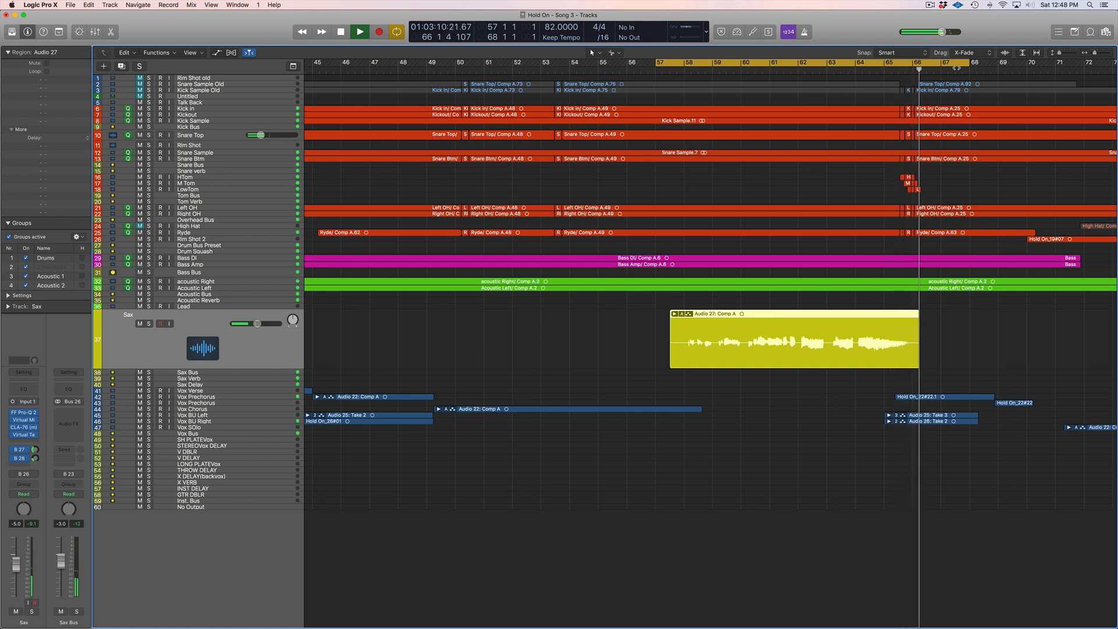
key(space)
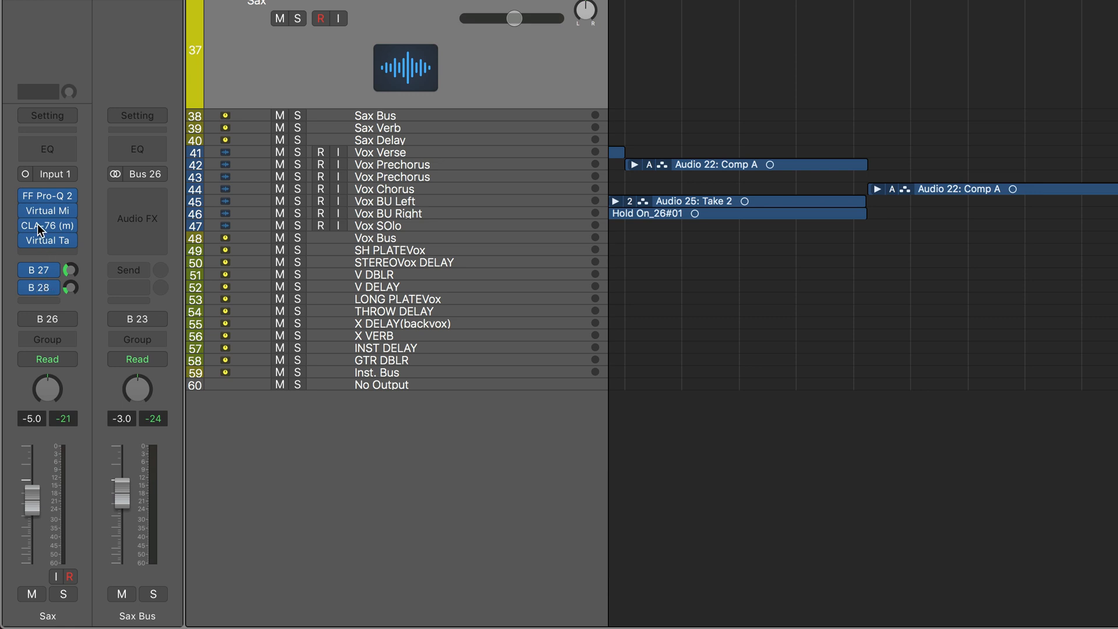
Bypass all four insert plug-ins and the Bus 27 and Bus 28 sends on the Sax channel, and solo the Sax track.
drag(26, 196, 27, 239)
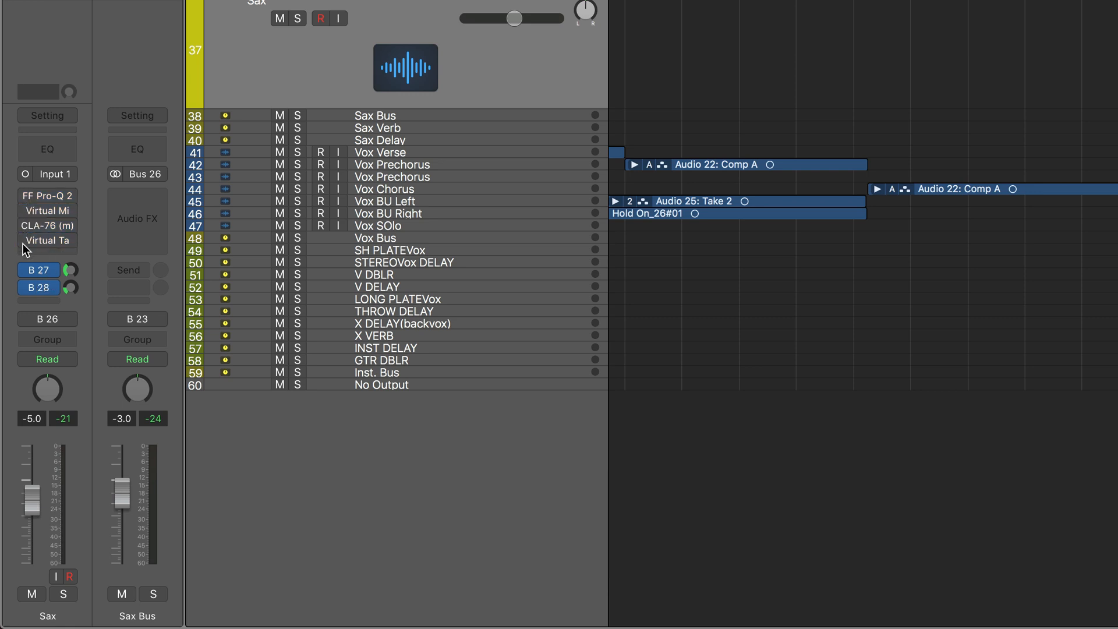
click(31, 284)
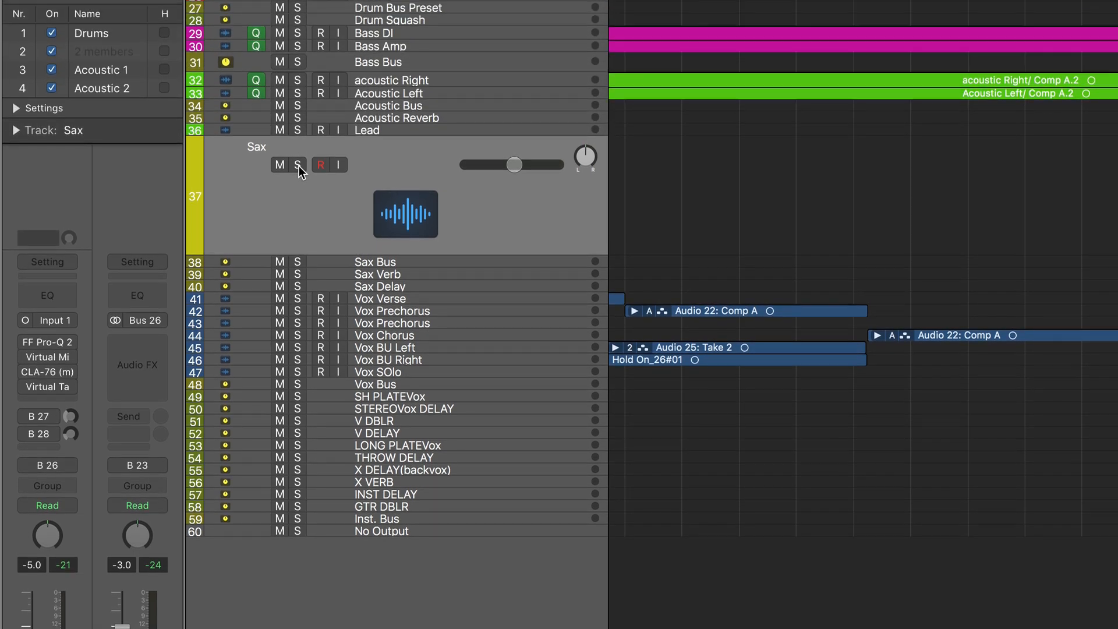
click(297, 18)
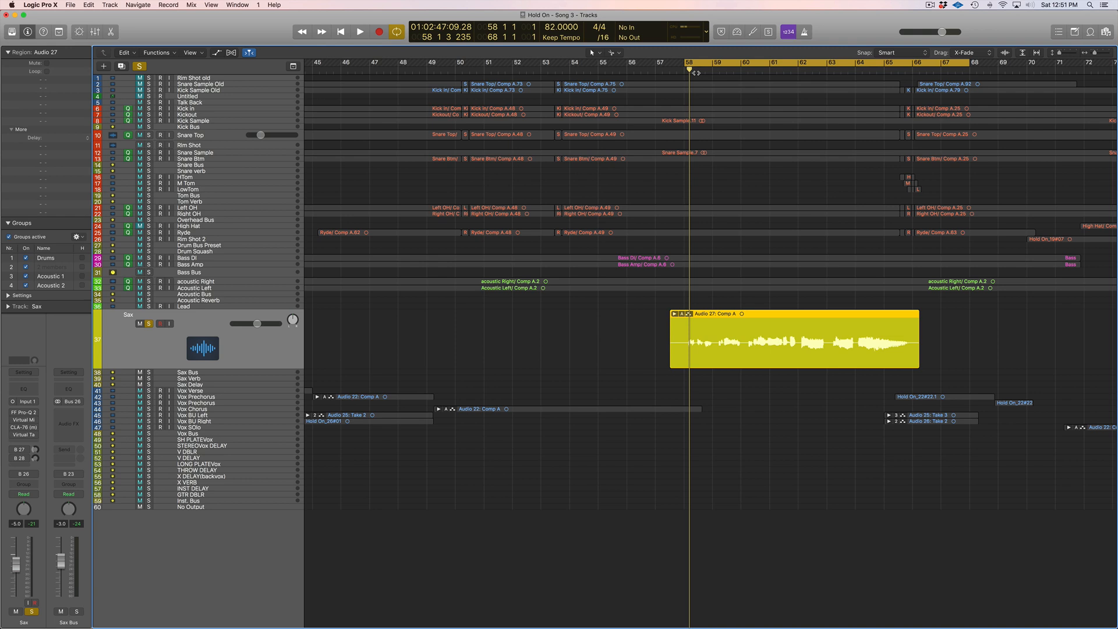
Listen to the soloed, unprocessed Sax from bar 58, stop playback and move the playhead back along the region.
drag(693, 73, 685, 70)
key(space)
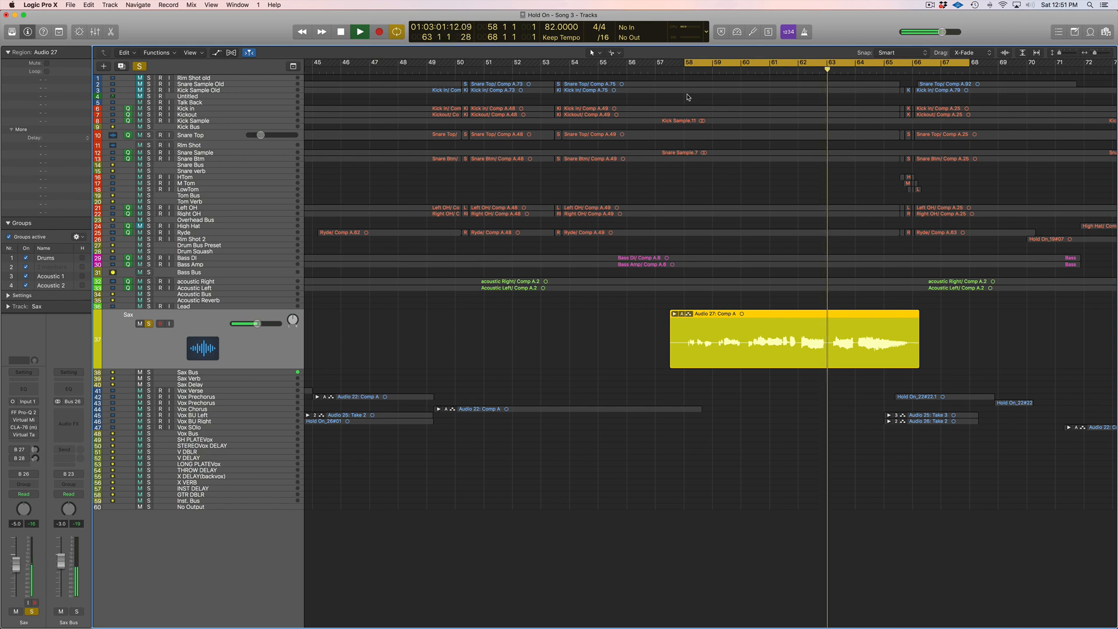
key(space)
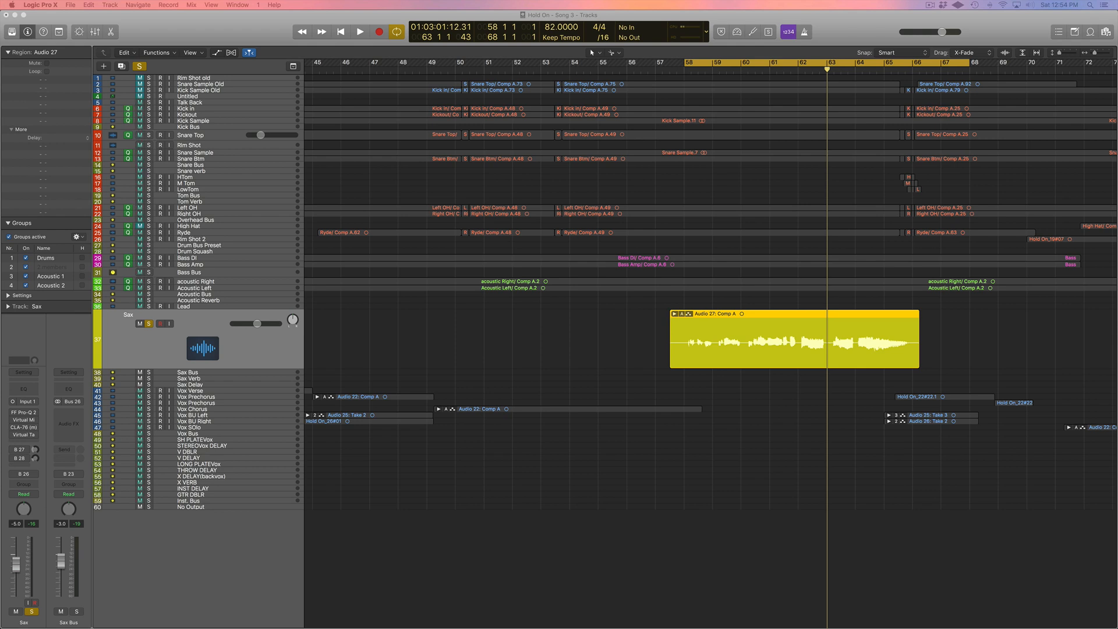
key(comma)
key(comma)
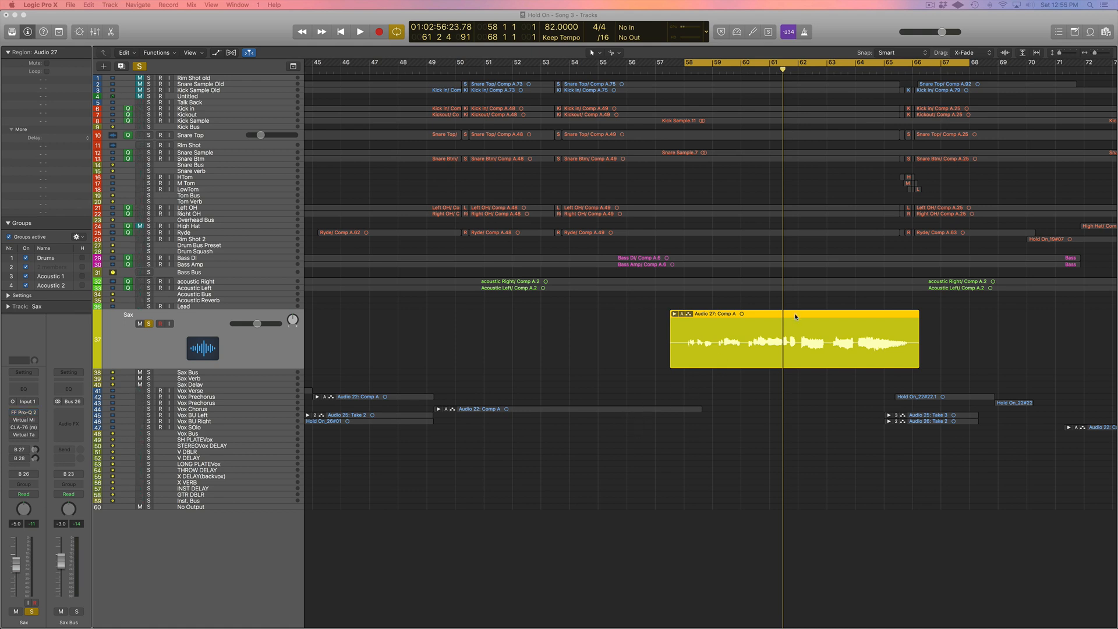
Open the Sax channel's FF Pro-Q 2 and disable its bell bands at 196.63 Hz, 413.25 Hz and 500.80 Hz.
drag(1117, 227, 798, 231)
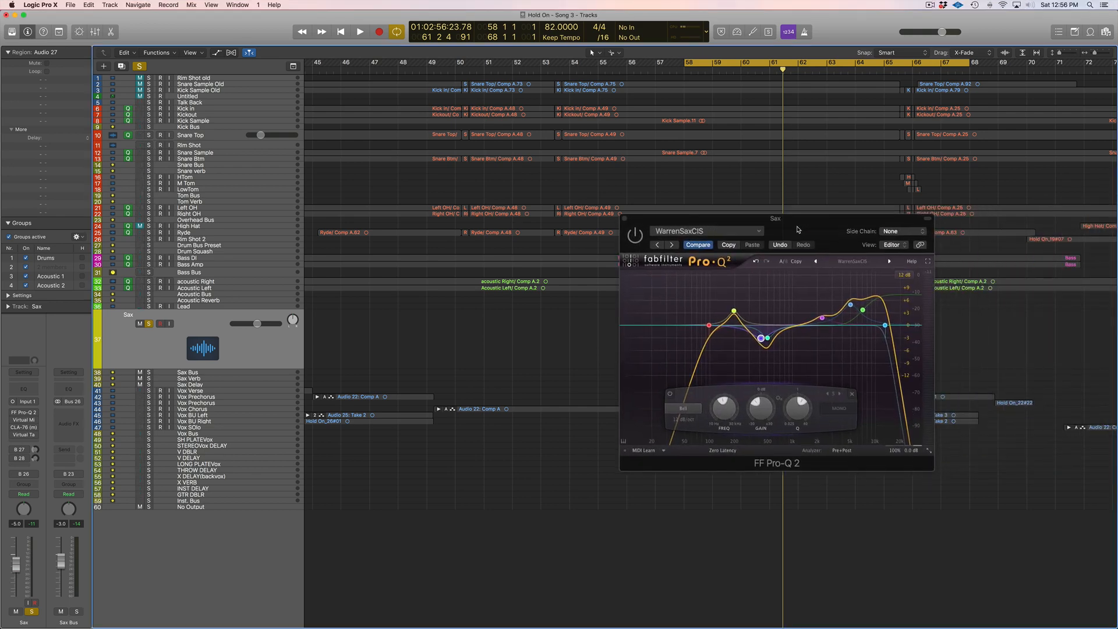
mouse_move(748, 272)
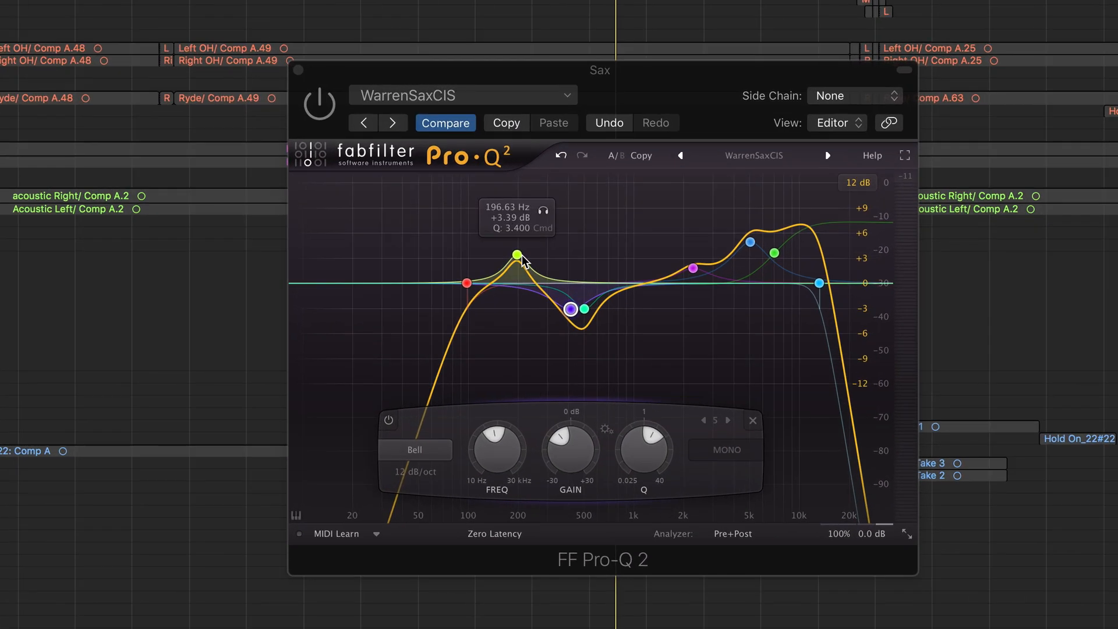
right_click(734, 311)
click(532, 267)
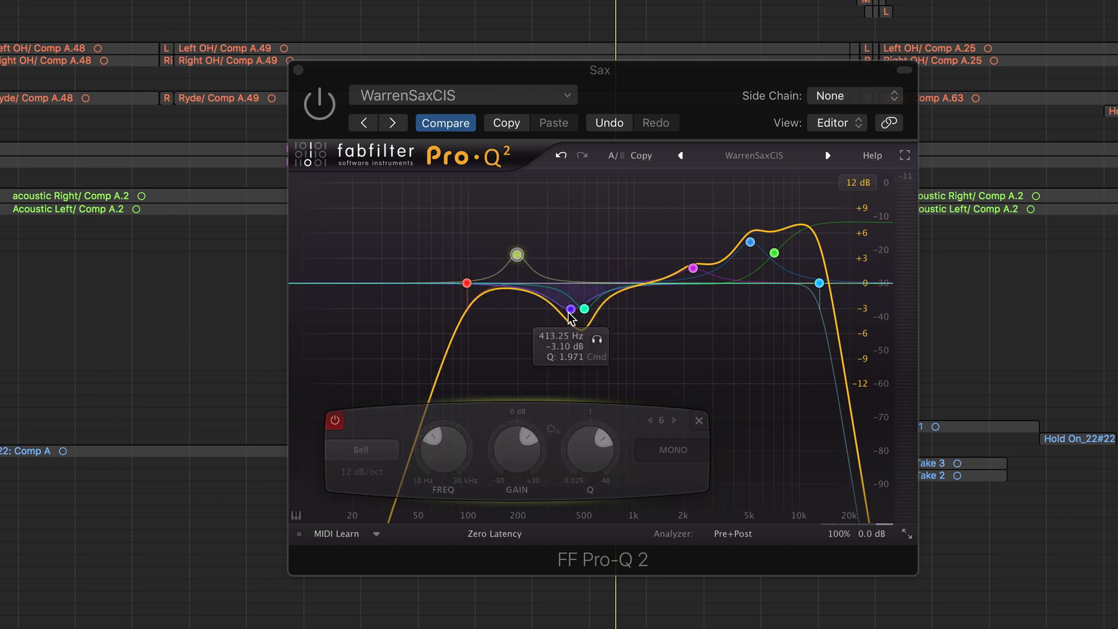
right_click(571, 310)
click(605, 327)
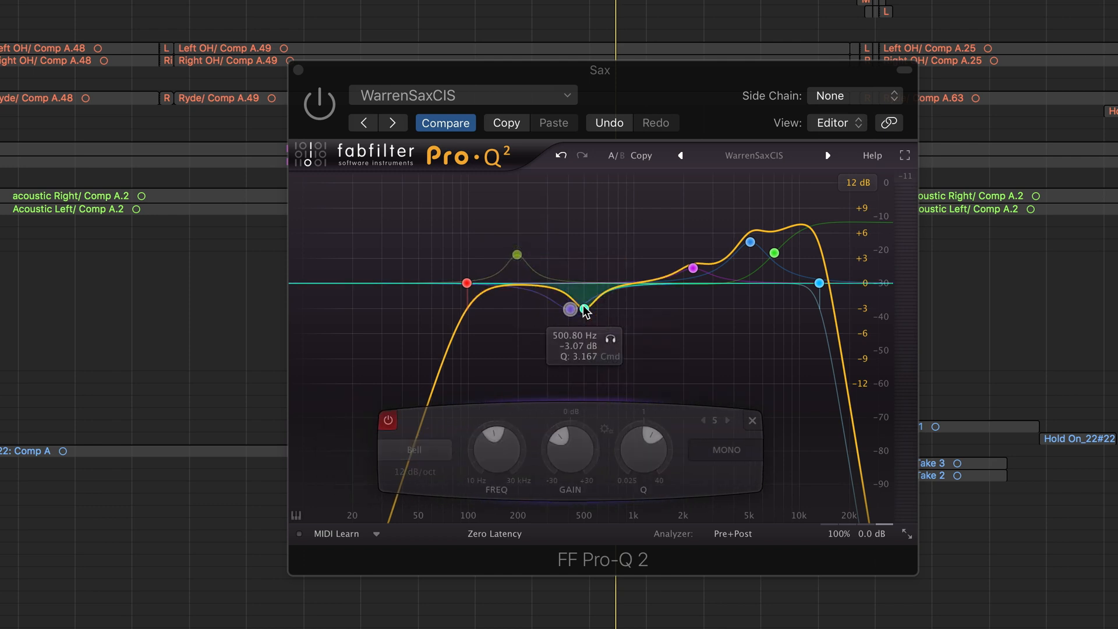
right_click(584, 309)
click(685, 319)
Disable the upper EQ bands: the bells at 2282.0 Hz and 5037.1 Hz and the high shelf at 7044.2 Hz.
right_click(693, 268)
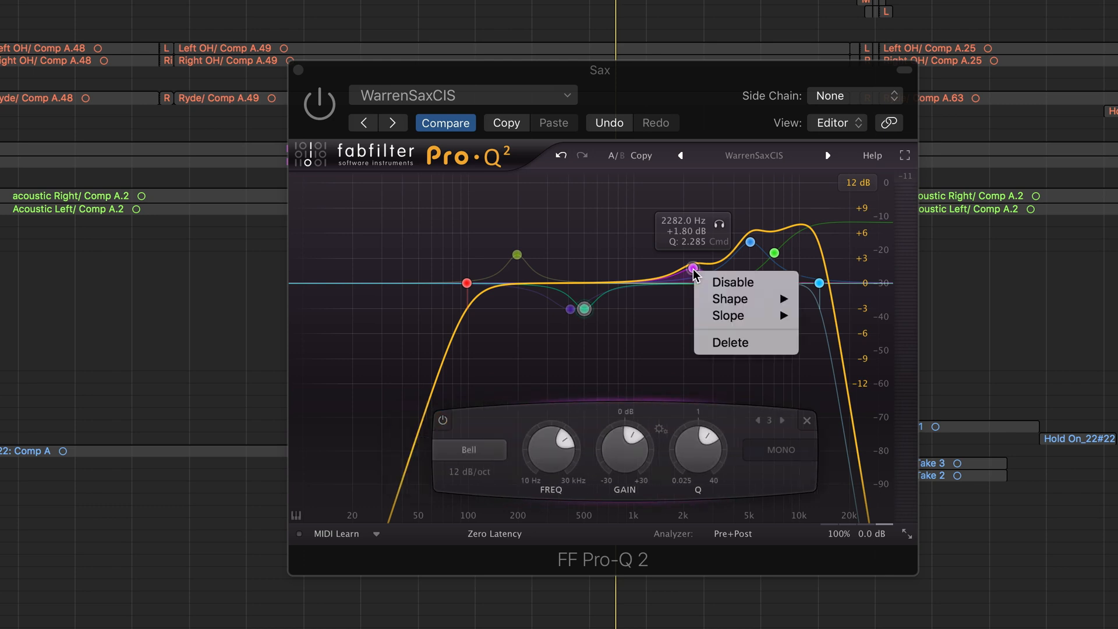
click(743, 283)
right_click(750, 242)
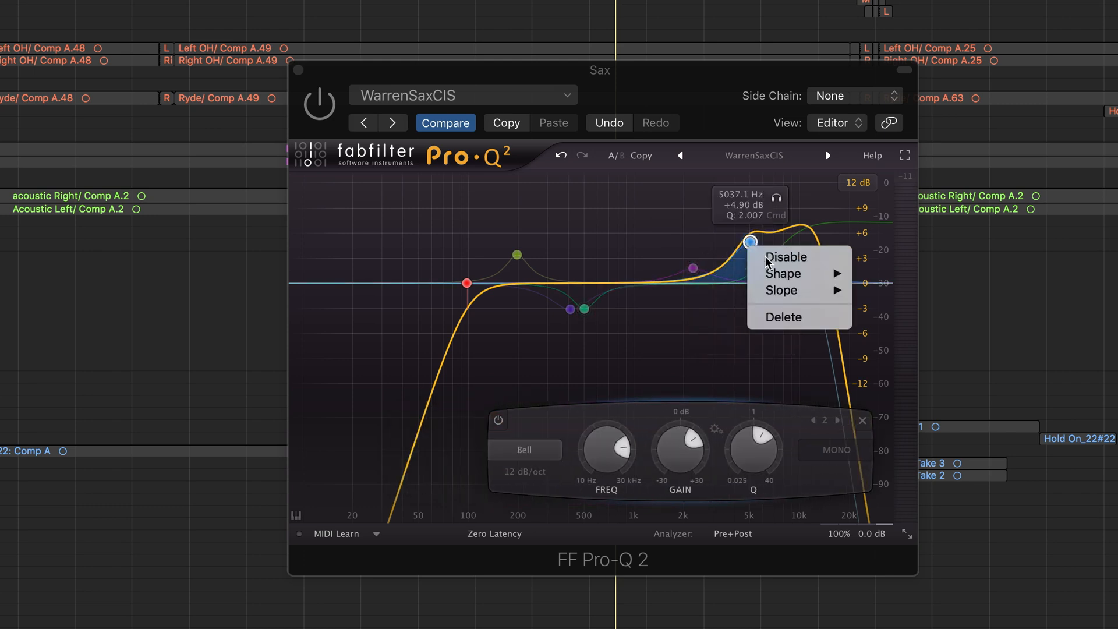
click(764, 255)
right_click(773, 252)
click(795, 268)
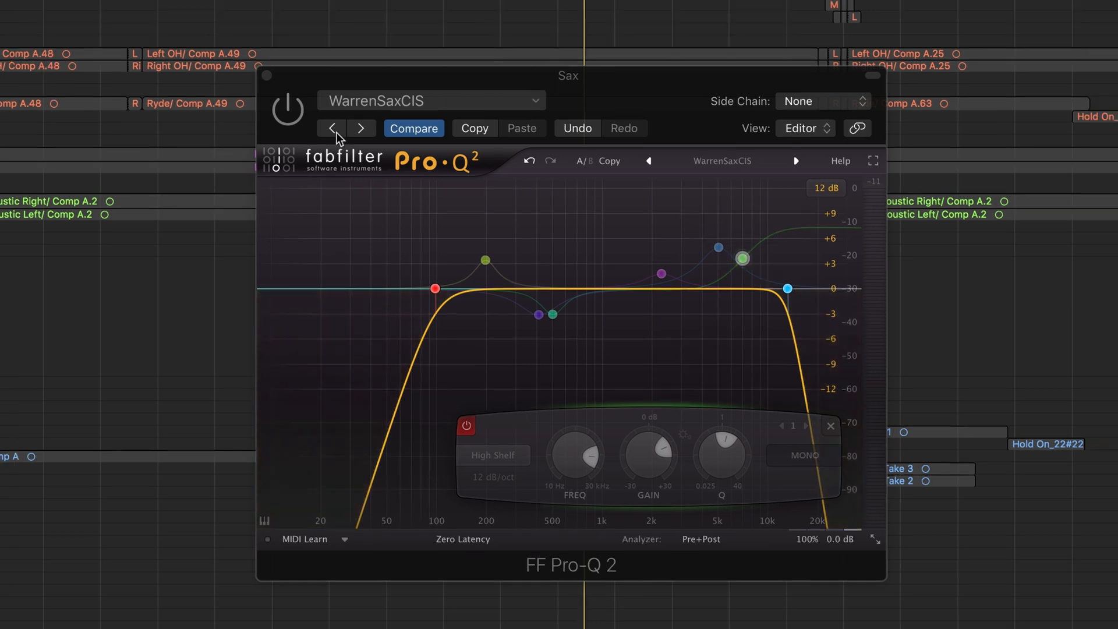
Turn the Pro-Q 2 plug-in on and enable its 7044.2 Hz high shelf during playback.
click(385, 333)
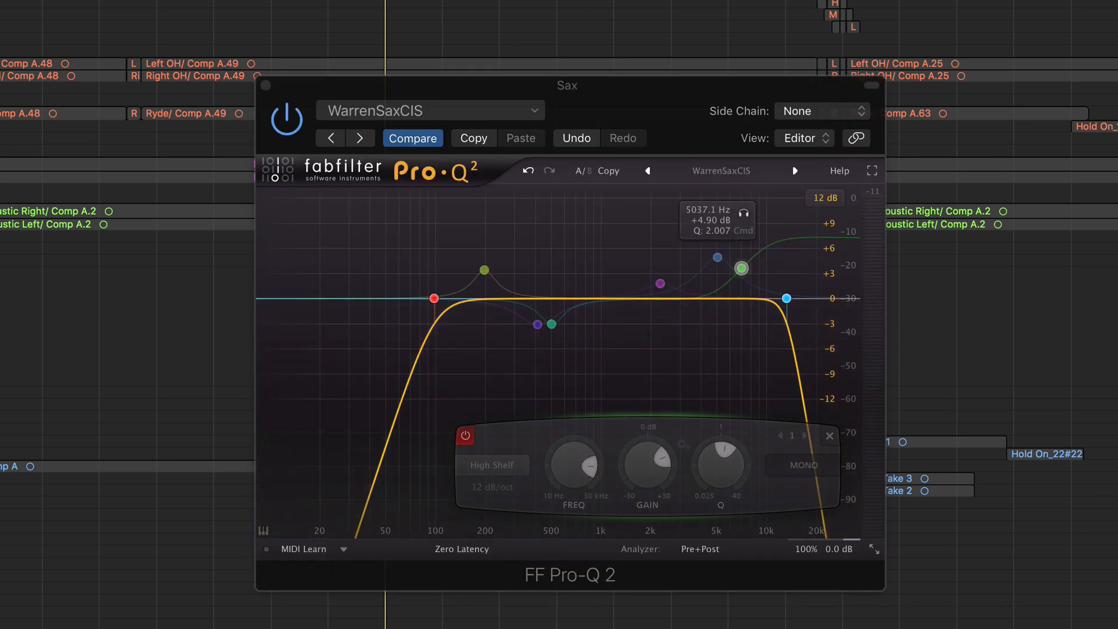
right_click(741, 269)
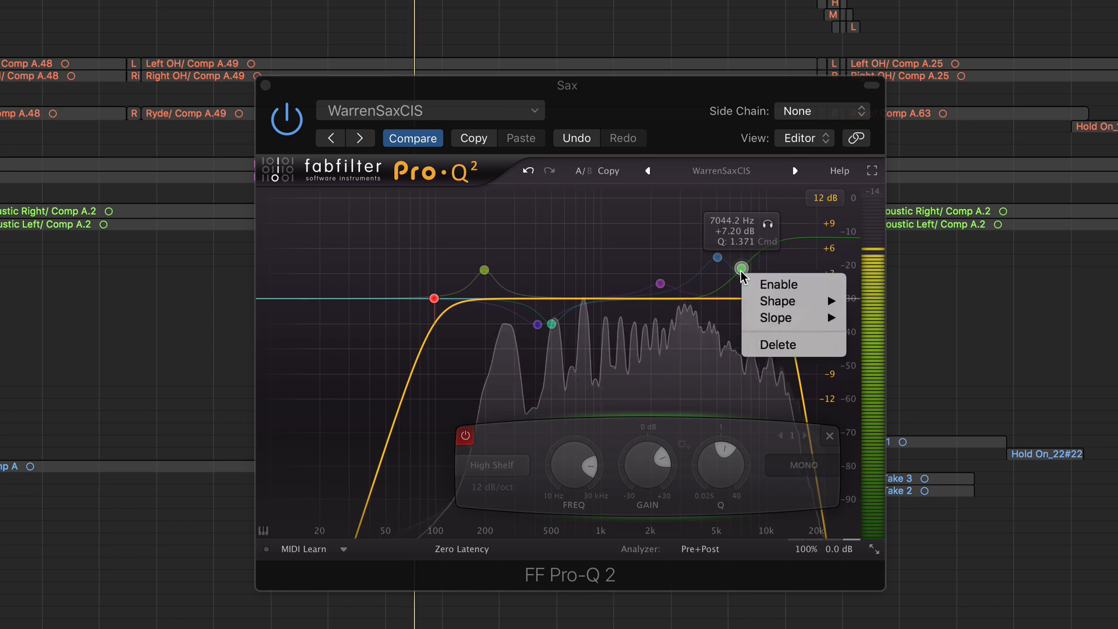
click(778, 285)
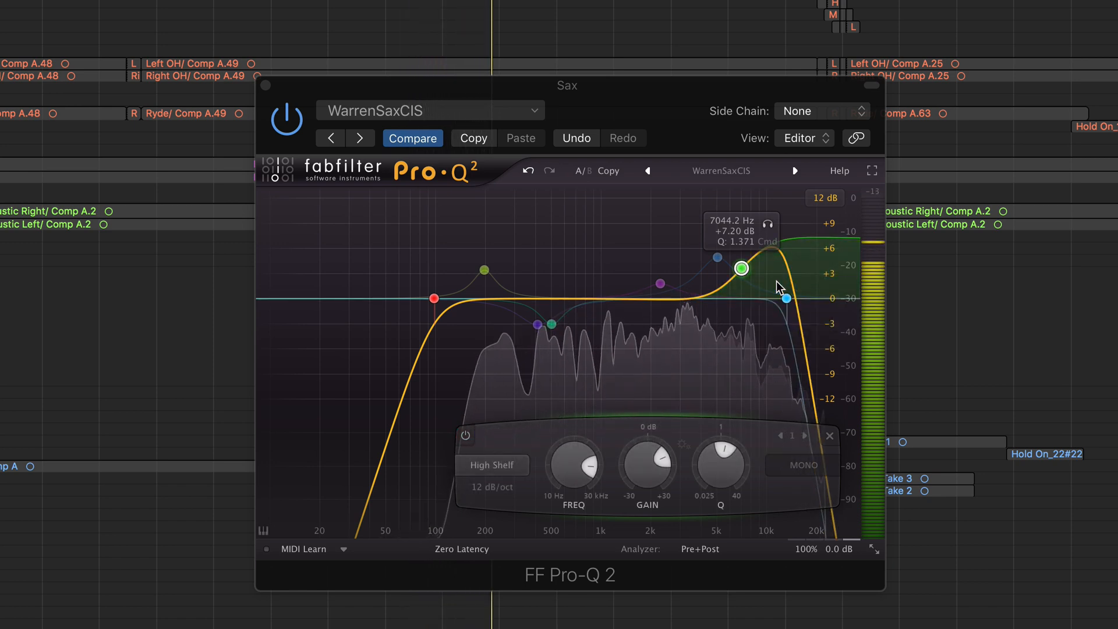
Solo the high-shelf band to hear only the frequencies it boosts, and stop playback.
click(769, 226)
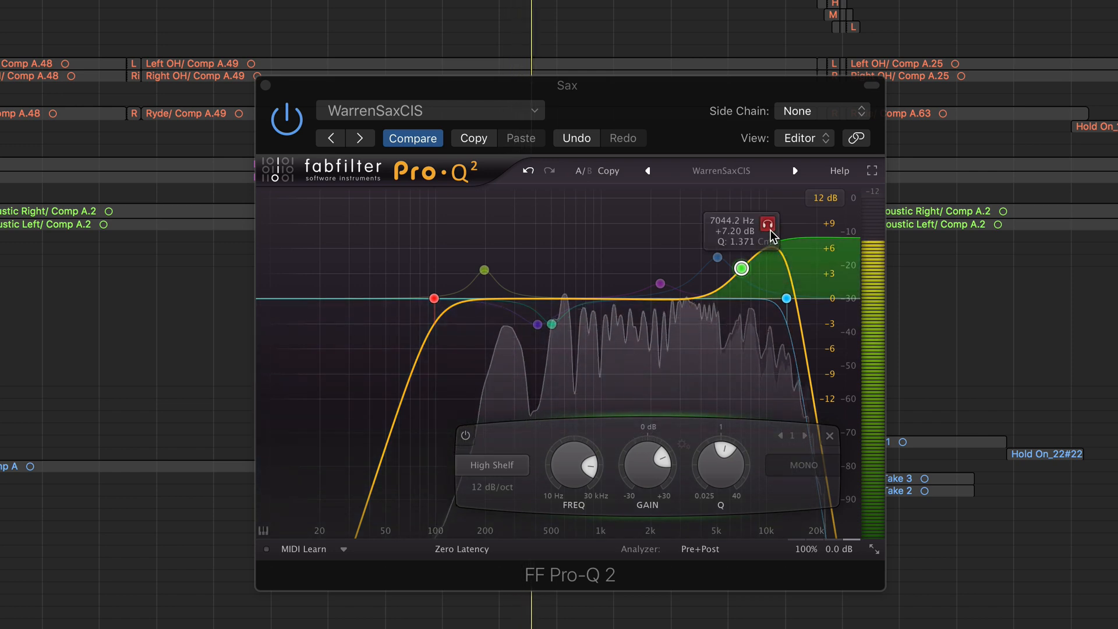
click(768, 226)
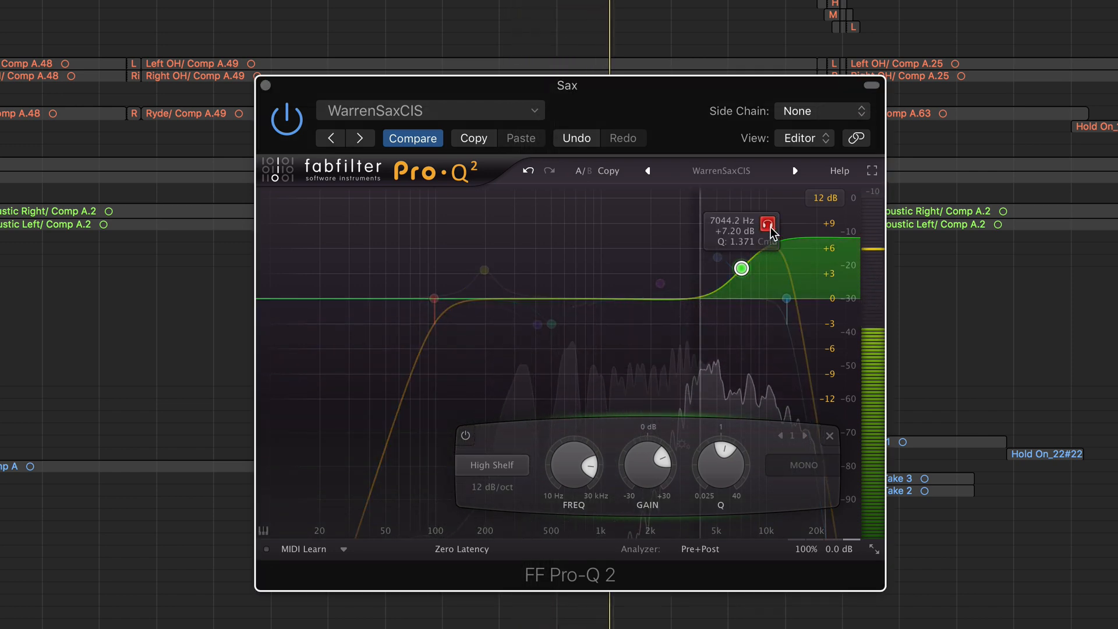
key(space)
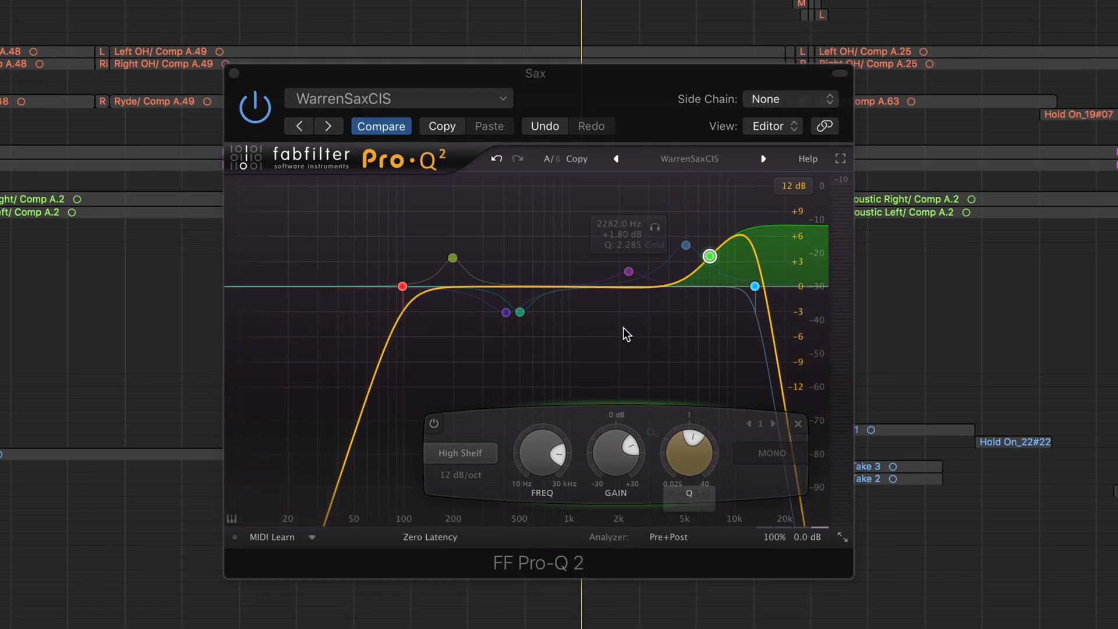
Enable the bell bands at 2282.0 Hz and 5037.1 Hz while the Sax is playing.
mouse_move(626, 267)
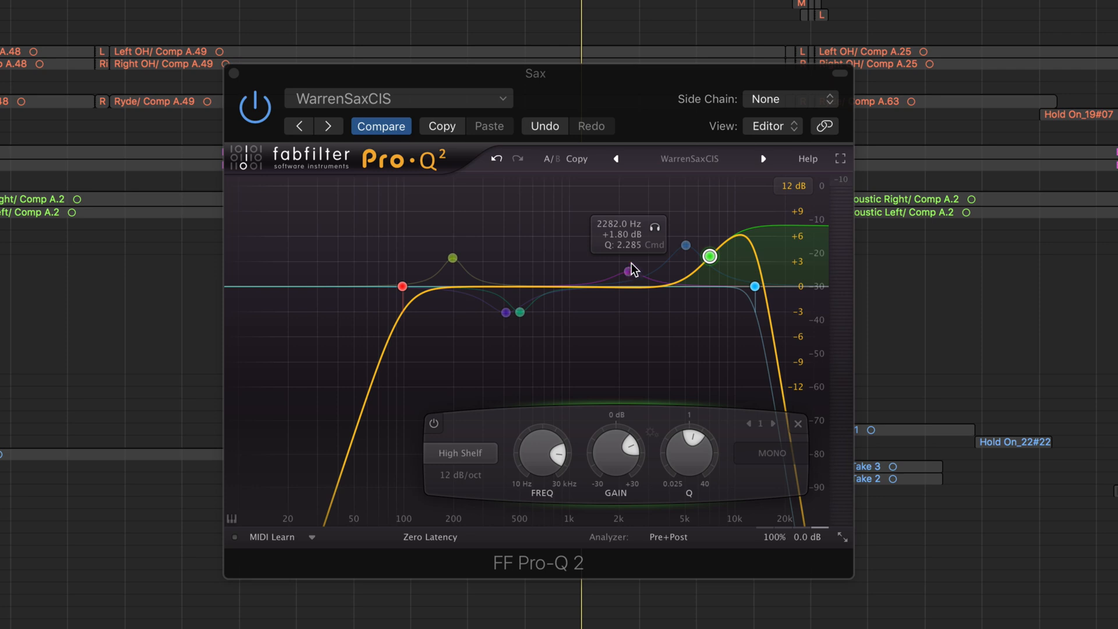
mouse_move(683, 246)
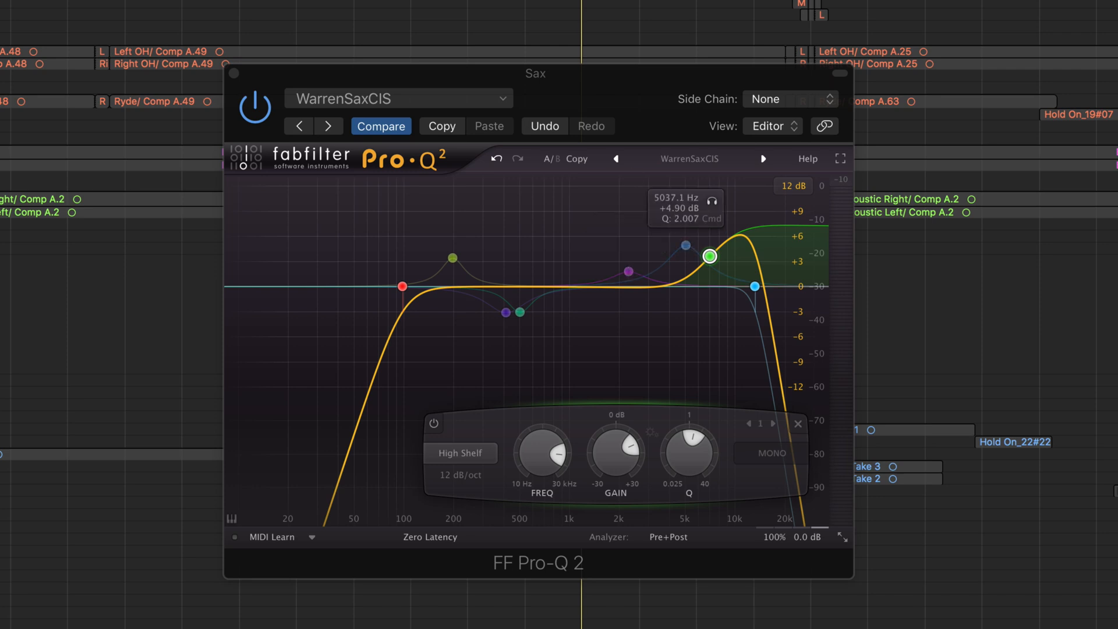
right_click(628, 276)
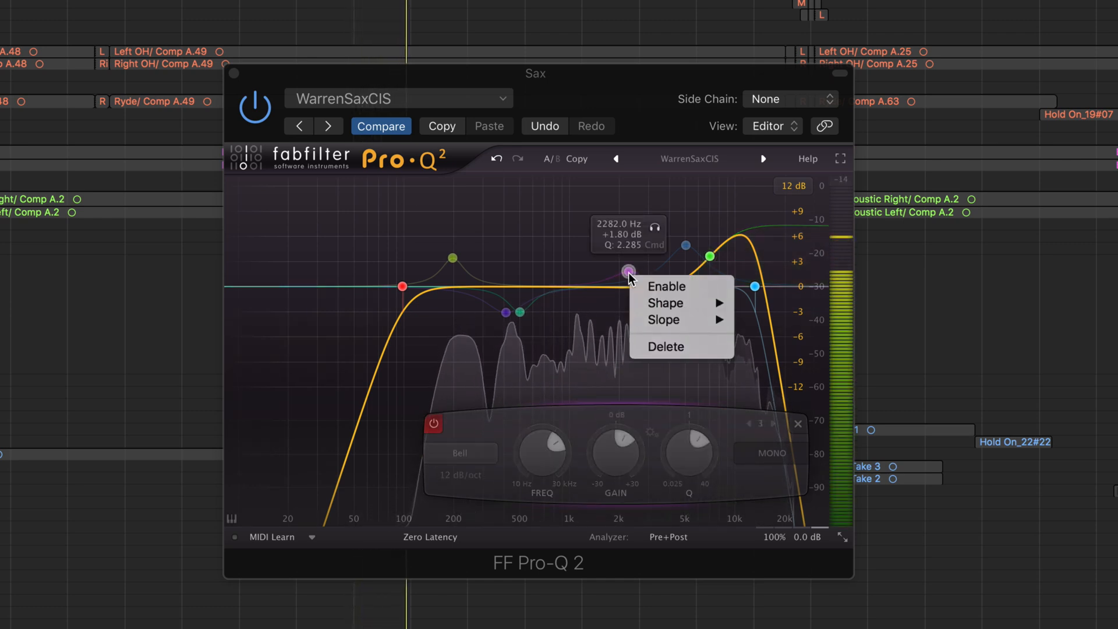
click(668, 286)
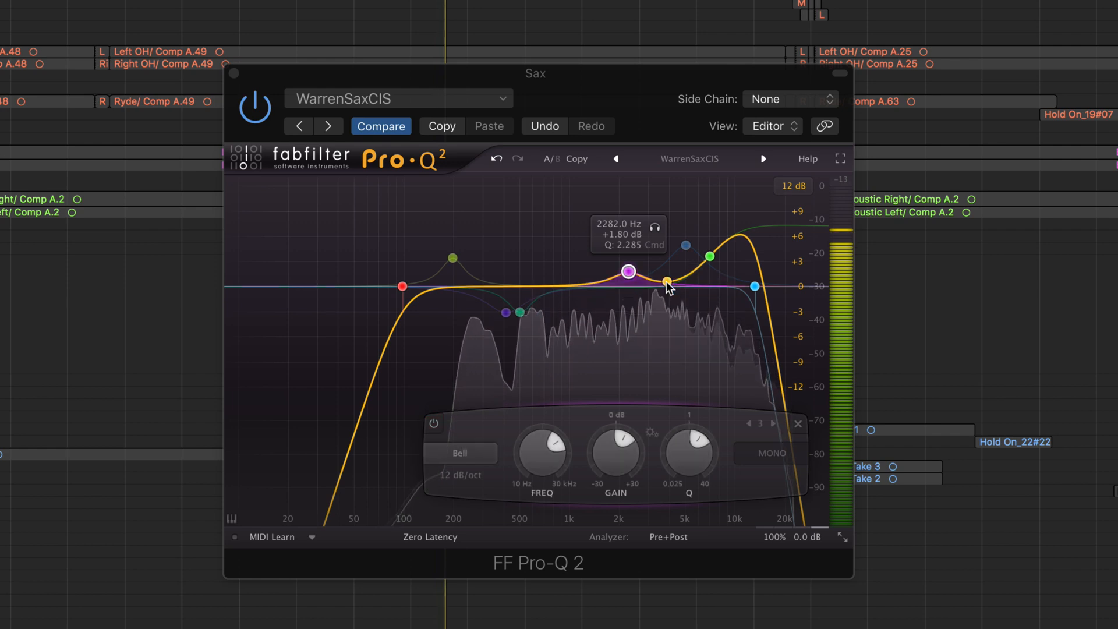
right_click(687, 249)
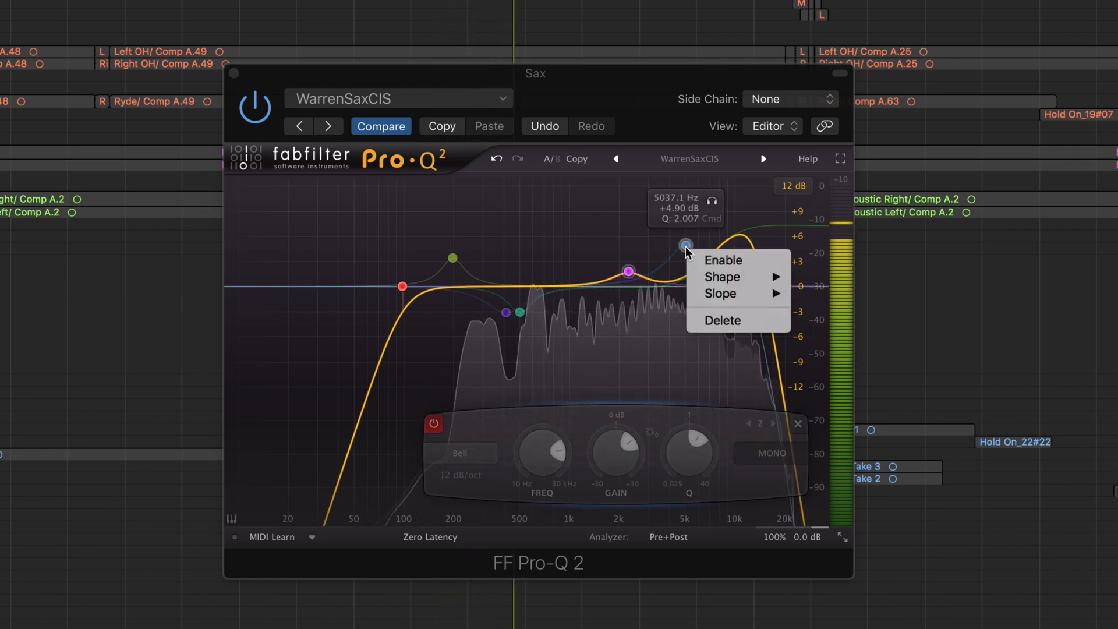
click(708, 256)
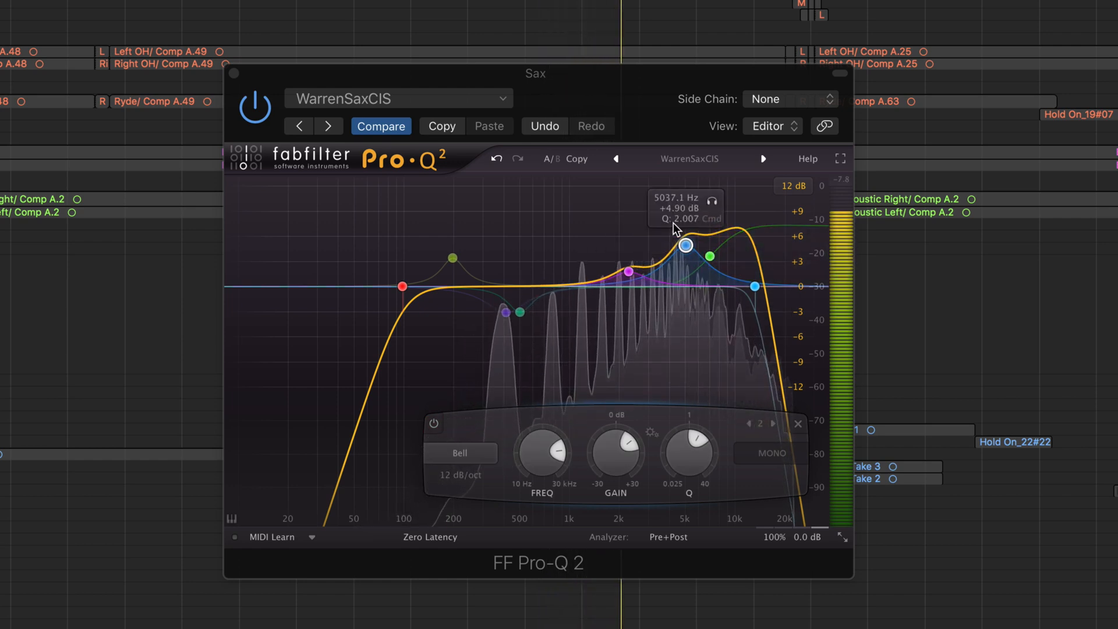
Audition the 5037.1 Hz and 2282.0 Hz boosts separately using band solo.
click(711, 202)
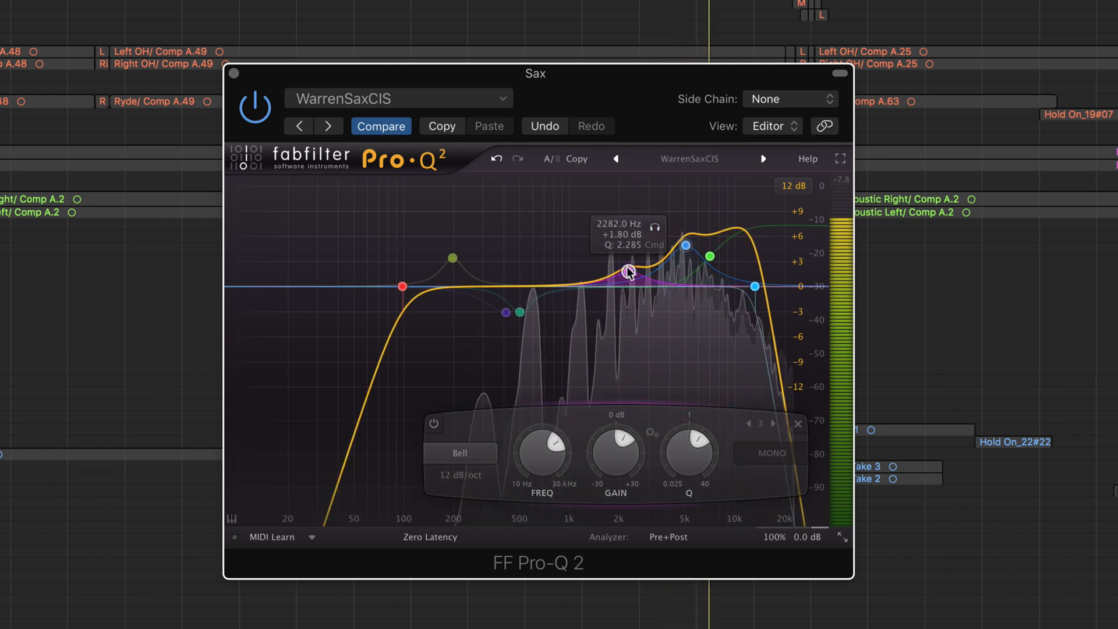
click(654, 227)
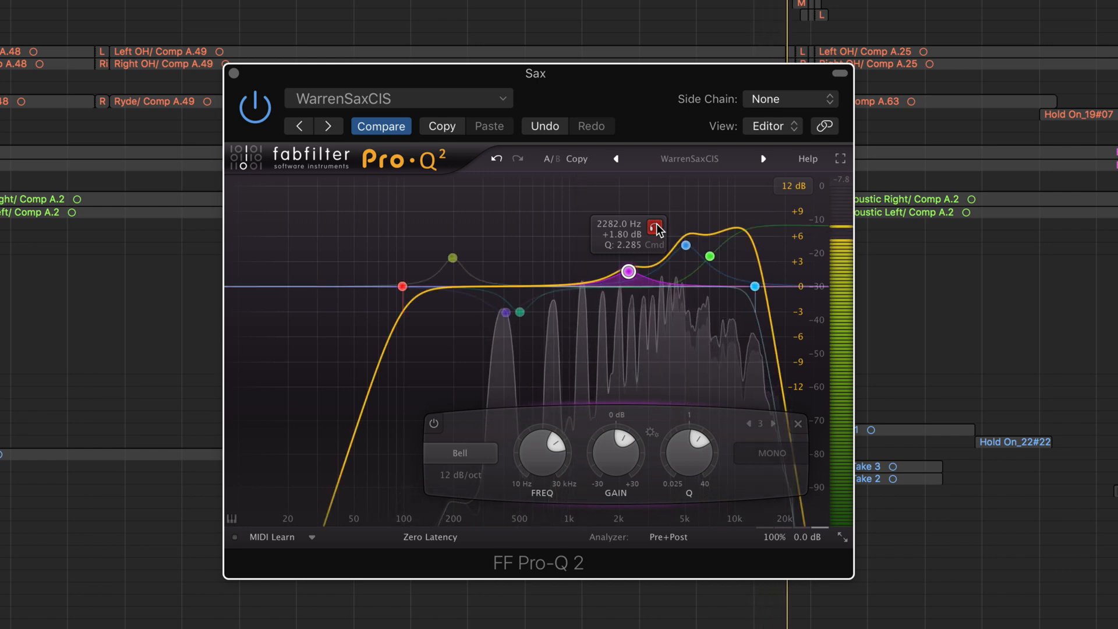
click(481, 286)
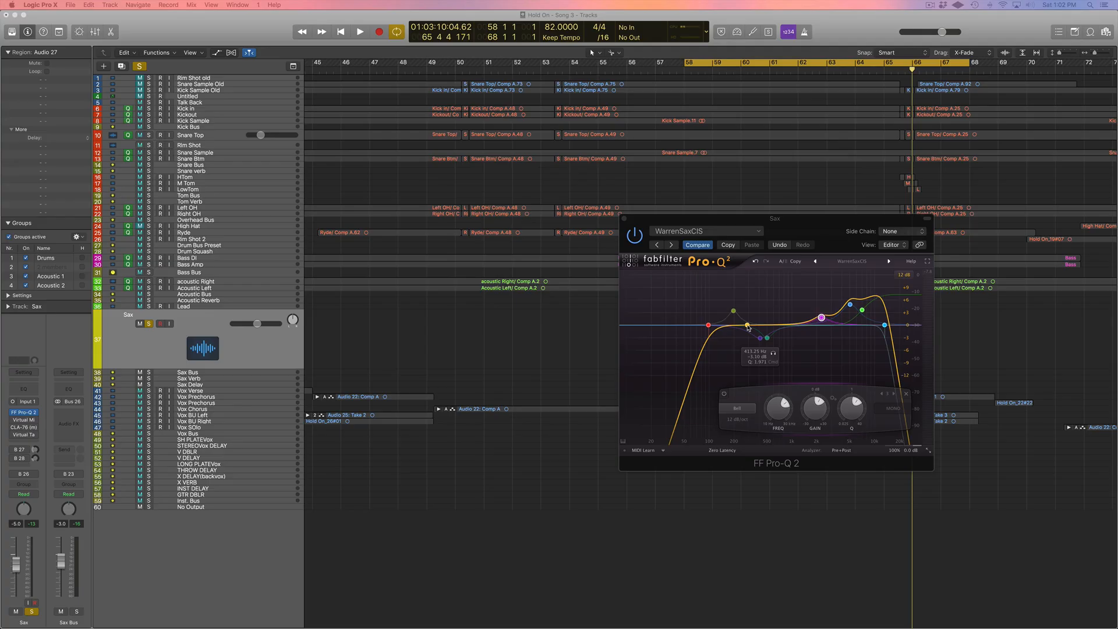
Bypass Pro-Q 2 and turn it back on during playback to compare the Sax without and with the EQ.
double_click(747, 326)
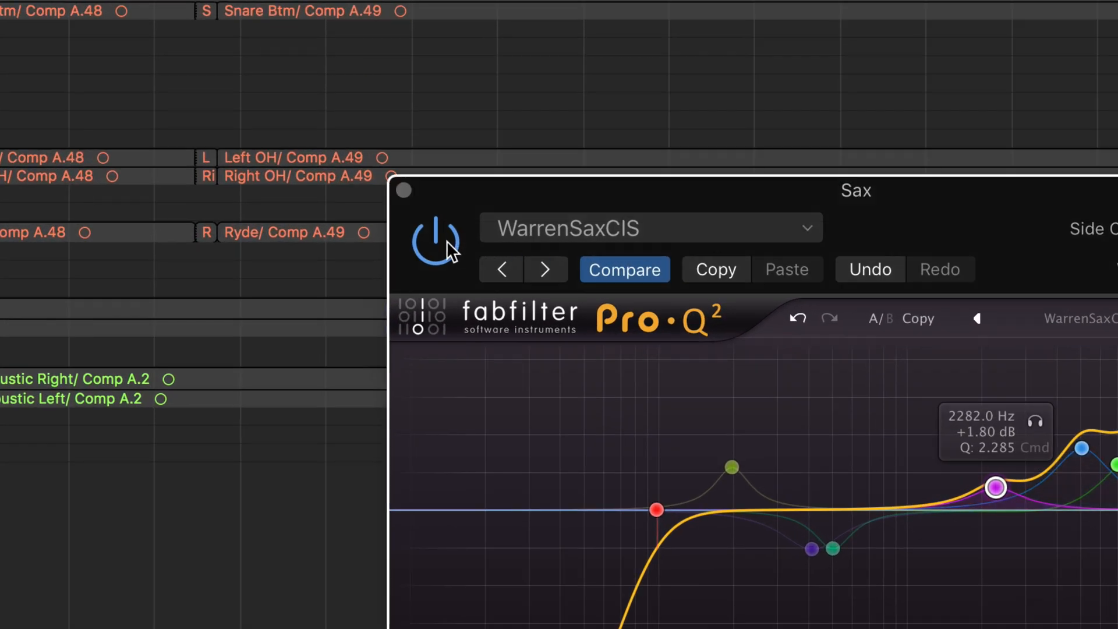
click(445, 242)
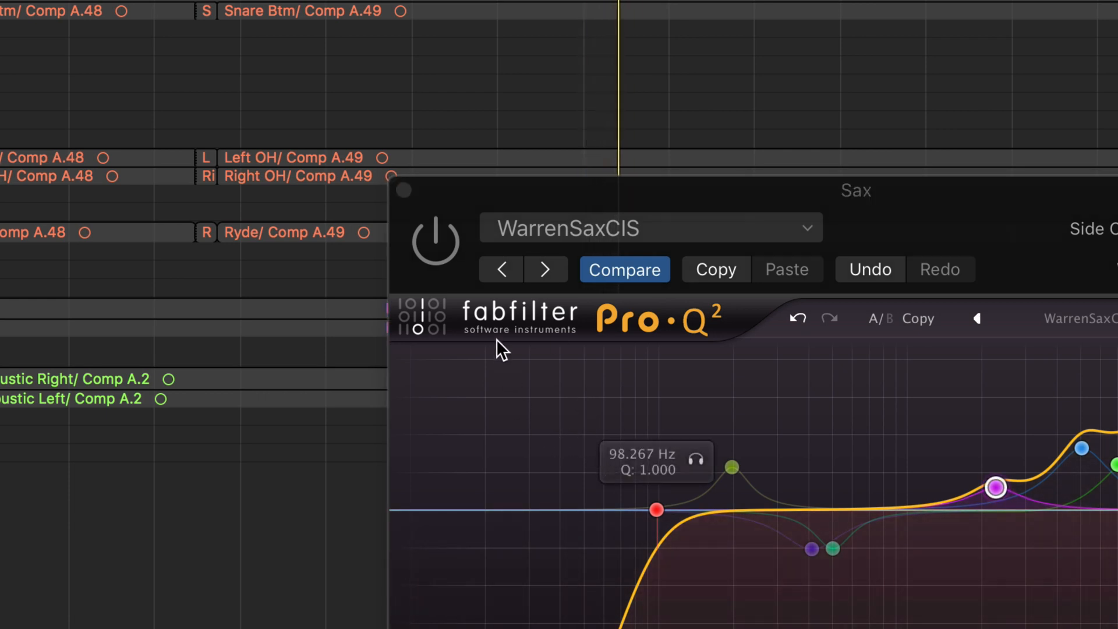
click(438, 247)
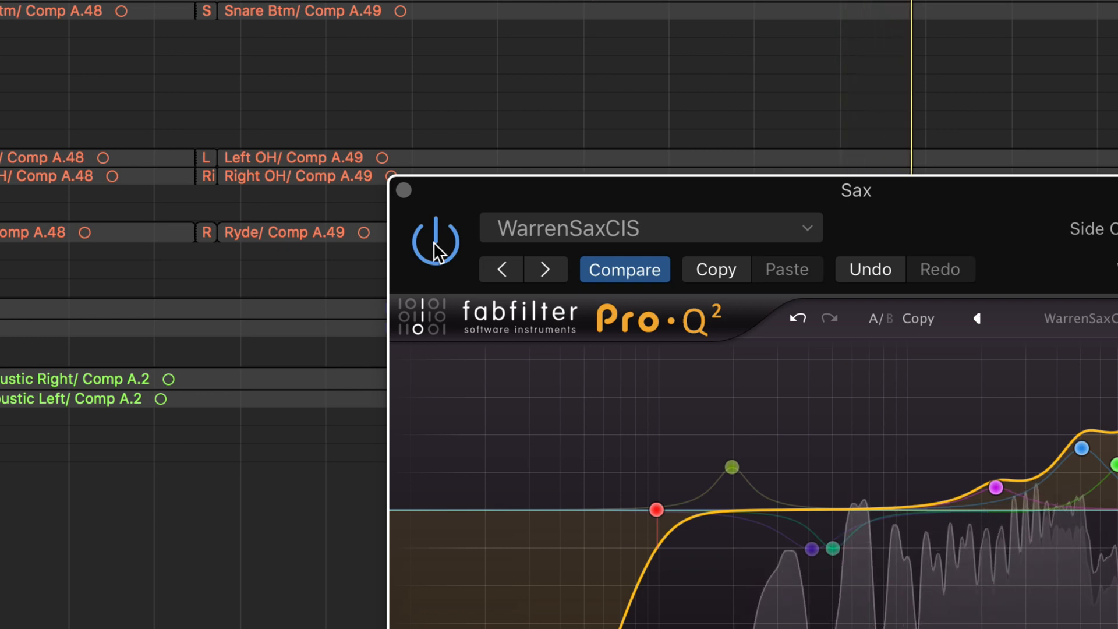
Enable the bell cuts at 500.80 Hz and 413.25 Hz while the Sax plays.
key(space)
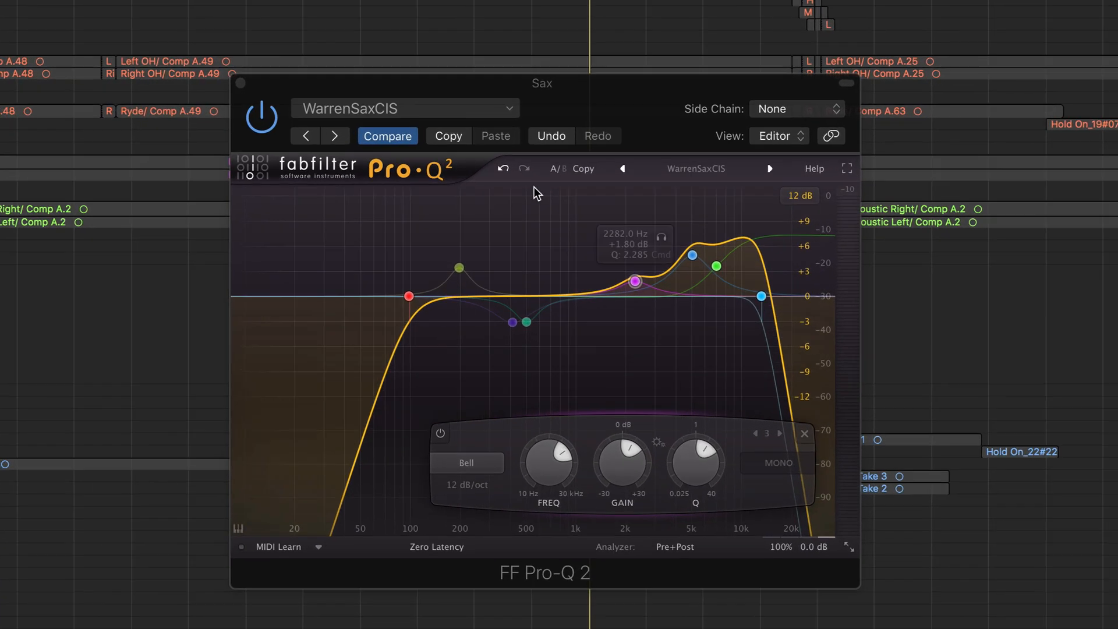
mouse_move(767, 339)
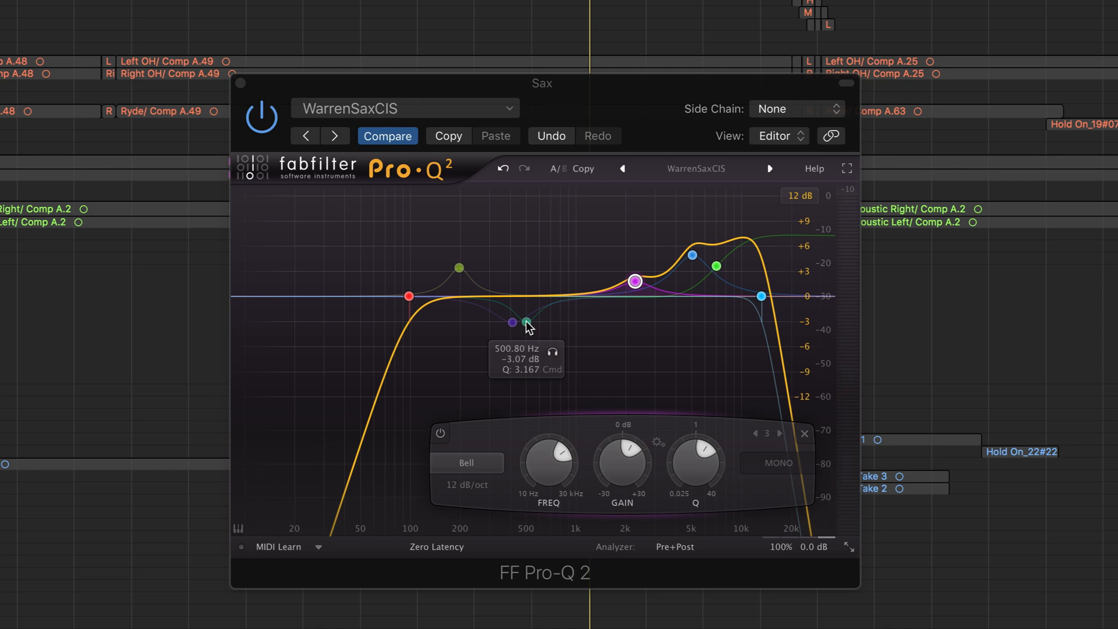
mouse_move(512, 324)
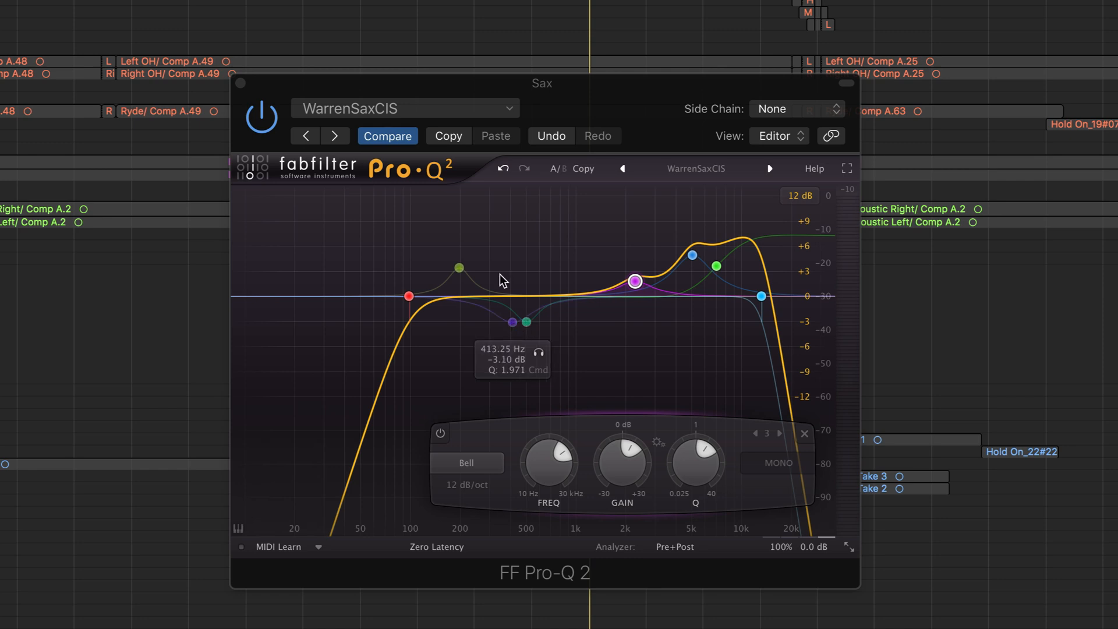
key(space)
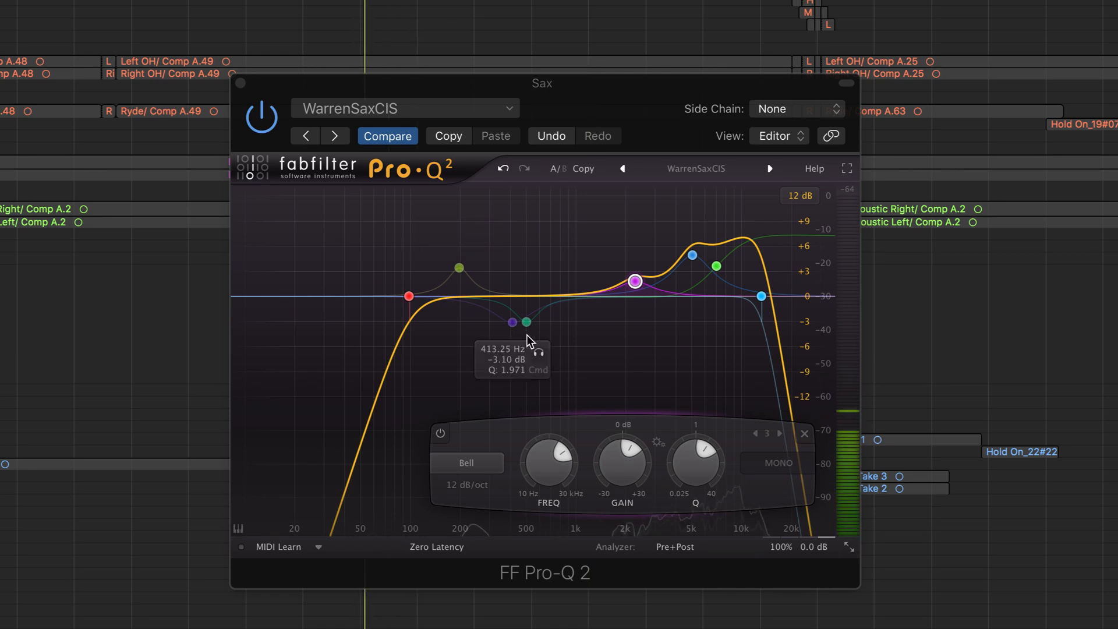
right_click(526, 324)
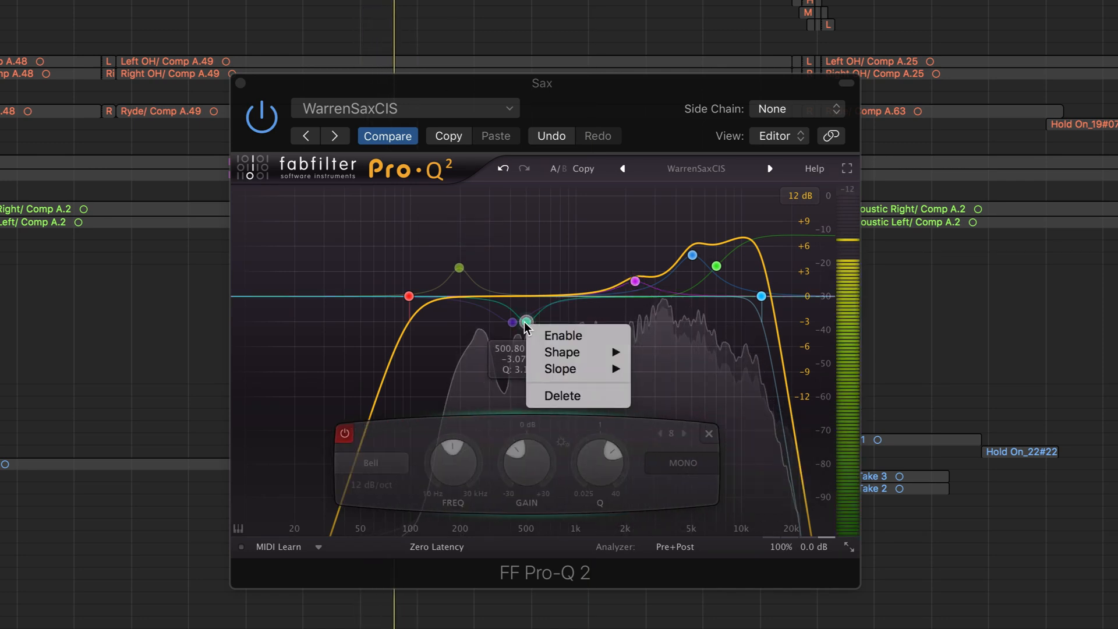
click(552, 337)
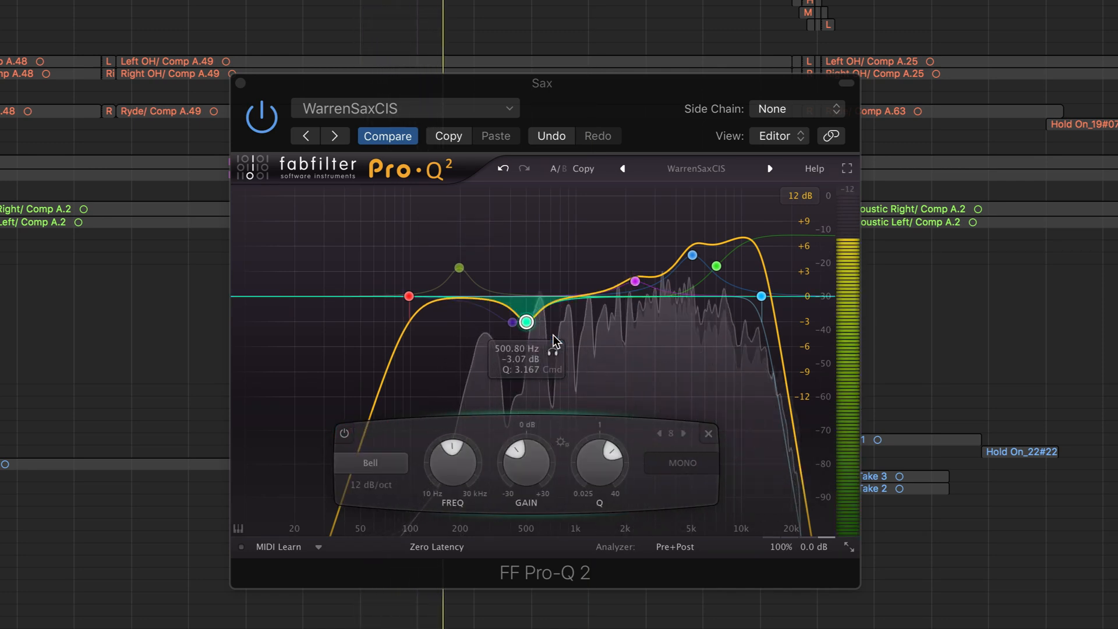
right_click(513, 322)
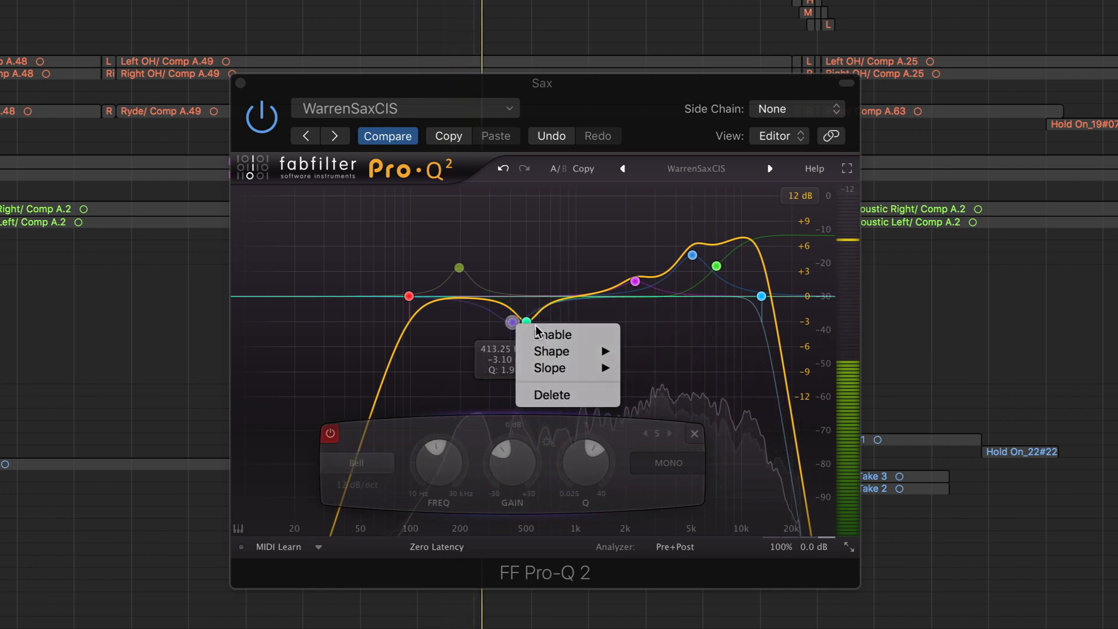
click(541, 333)
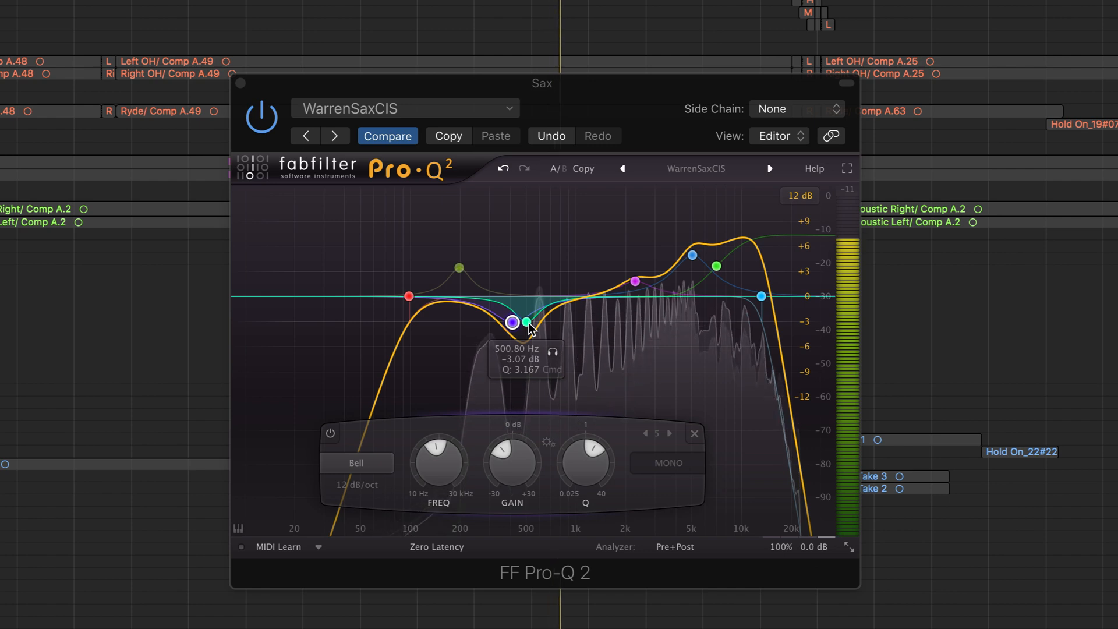
Audition the 500.80 Hz cut twice using band solo, and return to the full Sax signal.
click(553, 352)
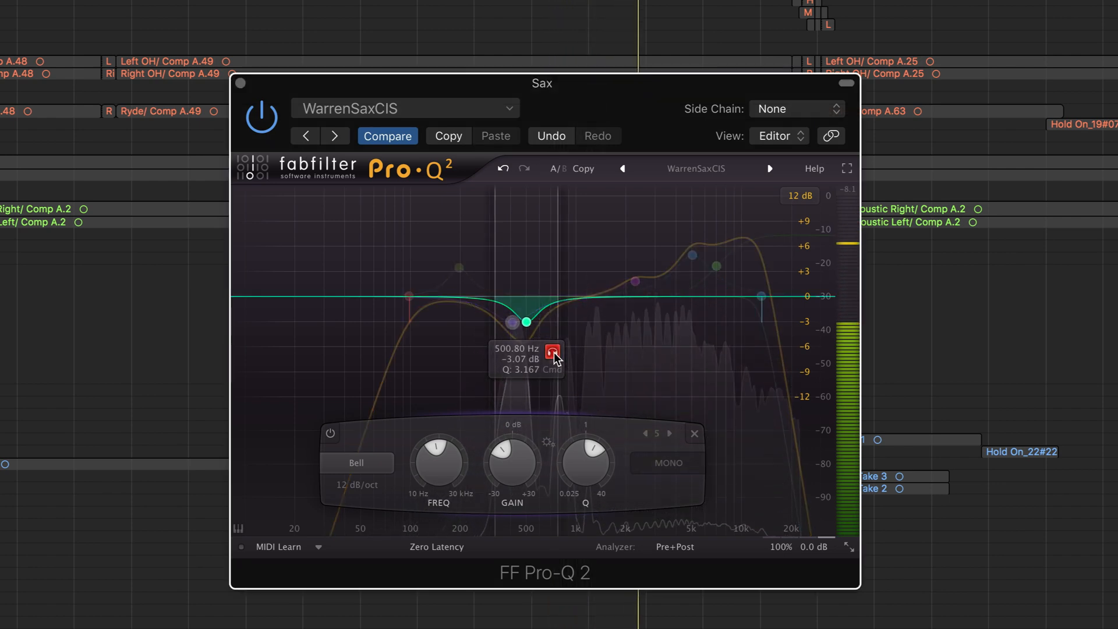
click(552, 352)
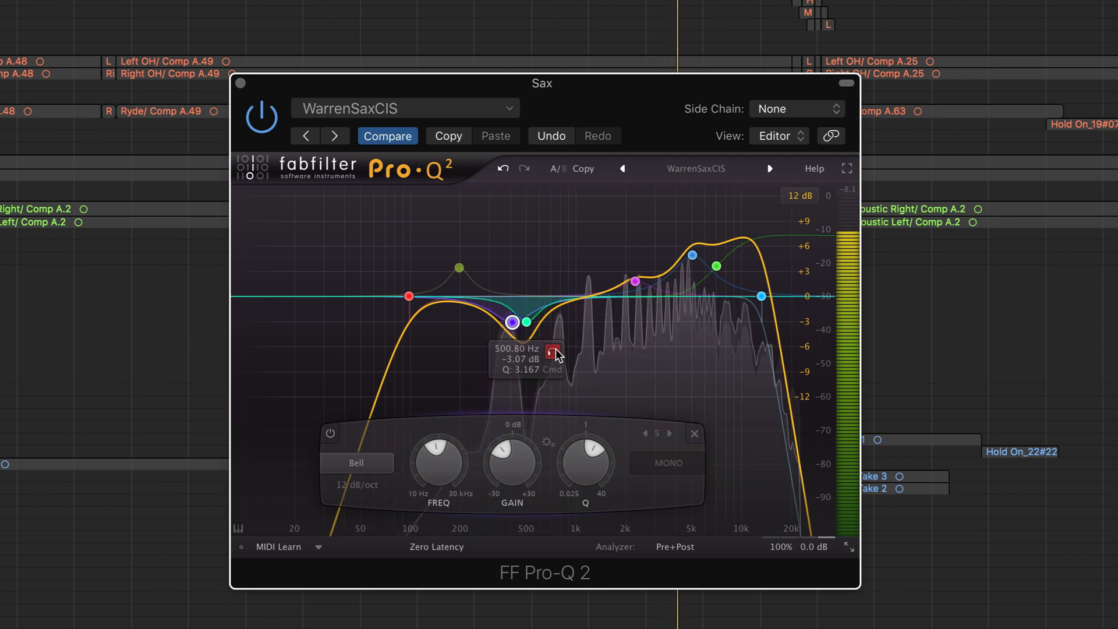
click(552, 352)
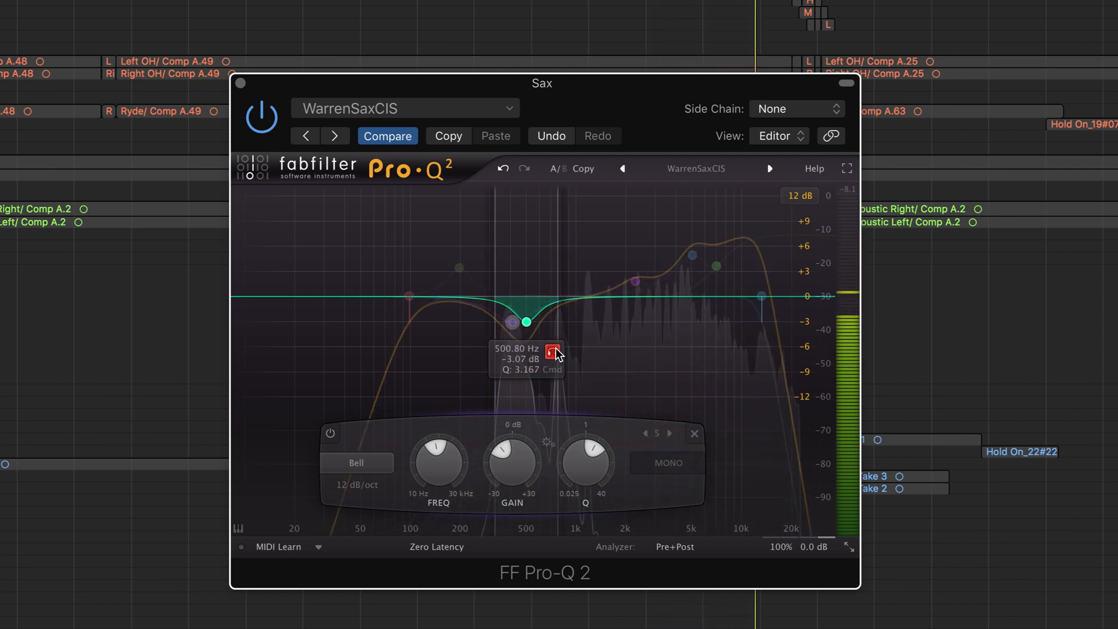
click(553, 353)
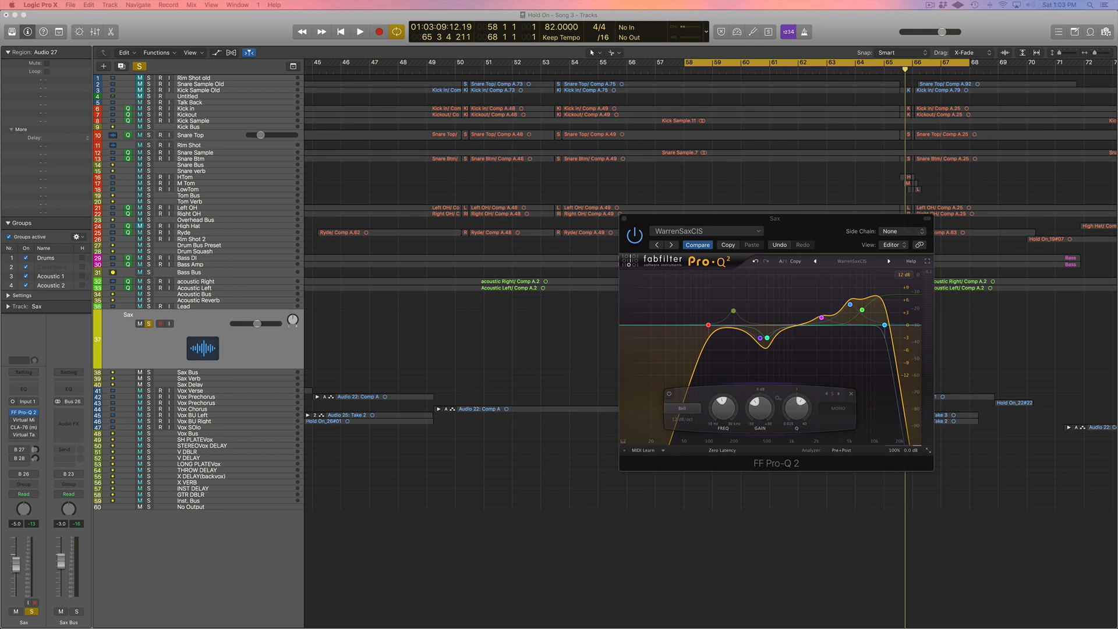
Enable the 196.63 Hz bell boost during playback and audition it with band solo.
mouse_move(755, 344)
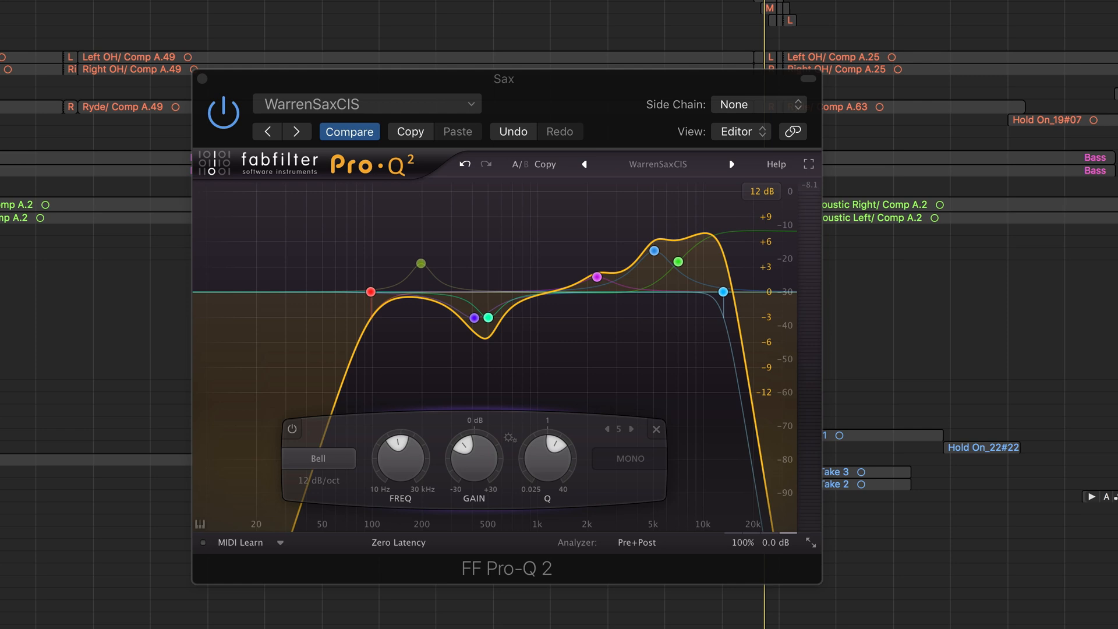
click(421, 264)
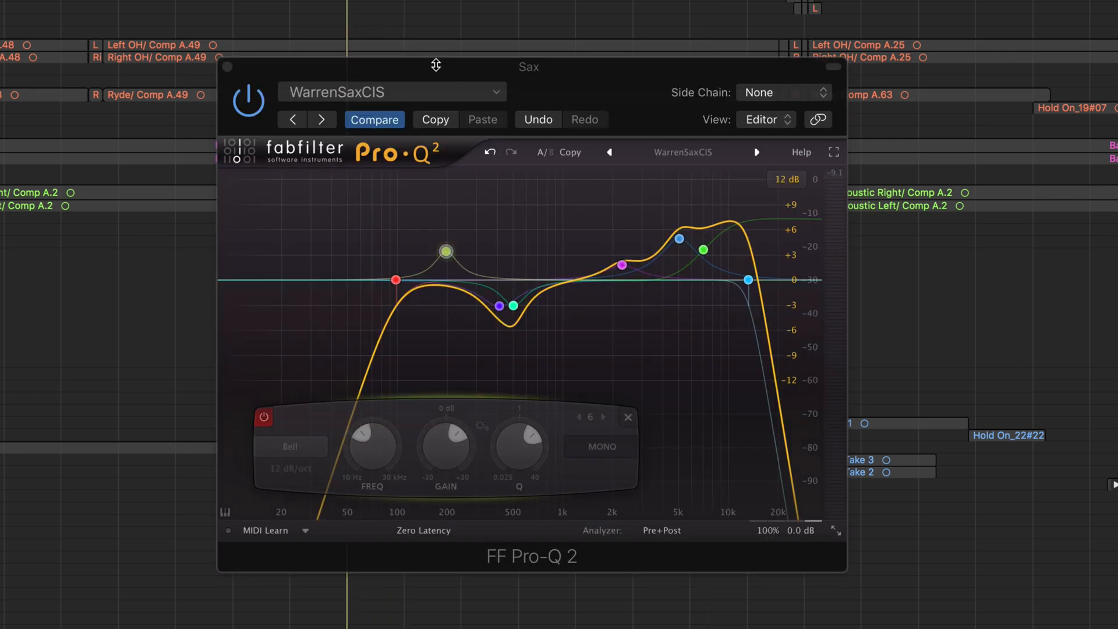
right_click(447, 253)
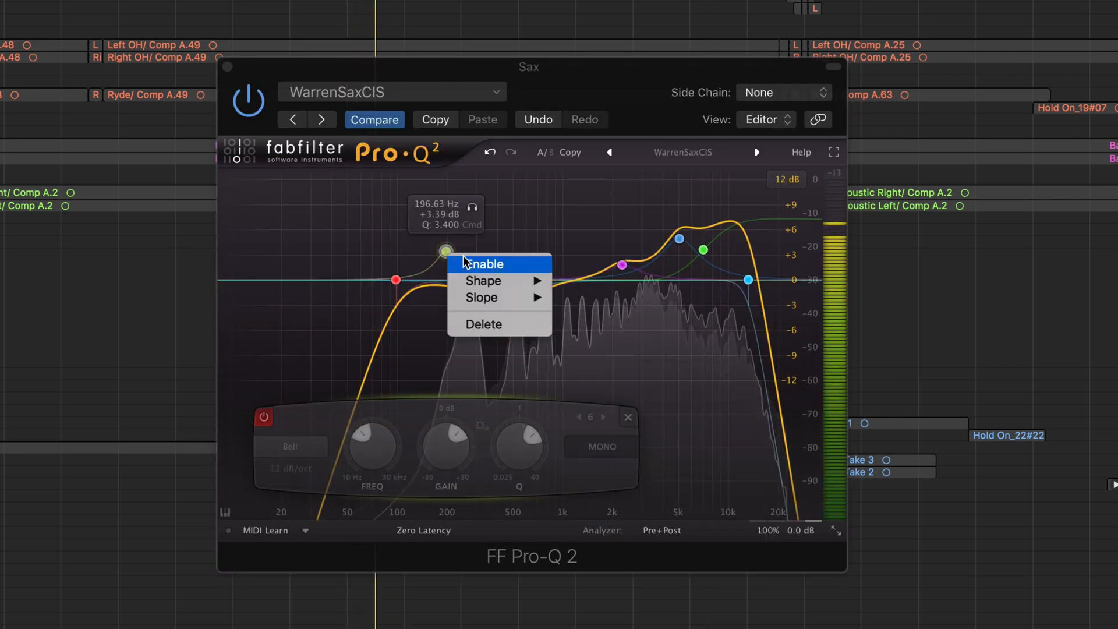
click(473, 209)
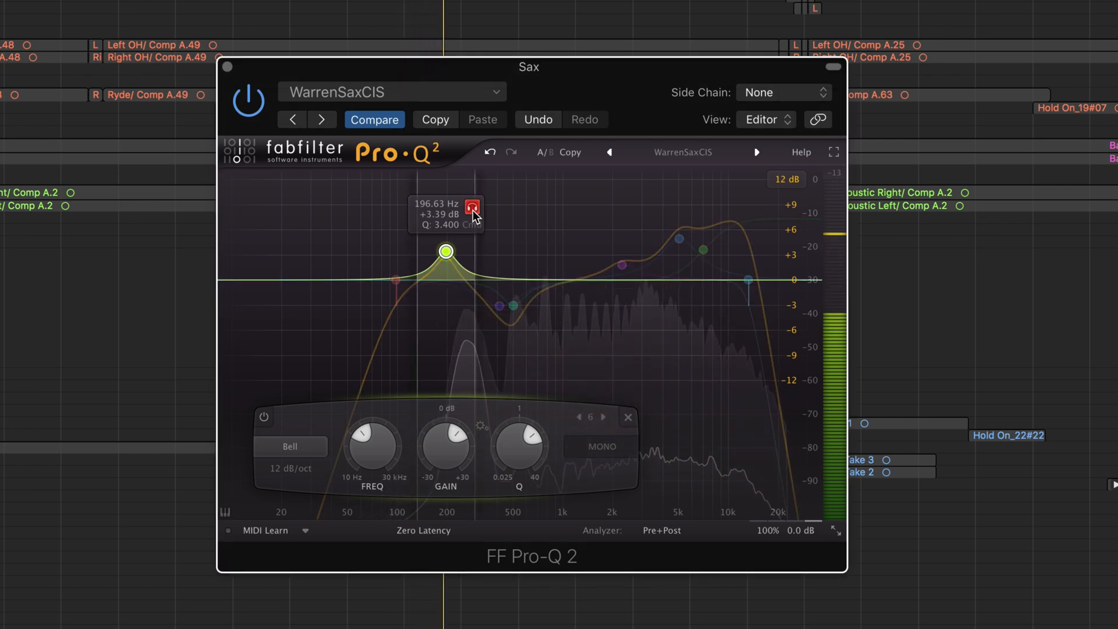
click(473, 211)
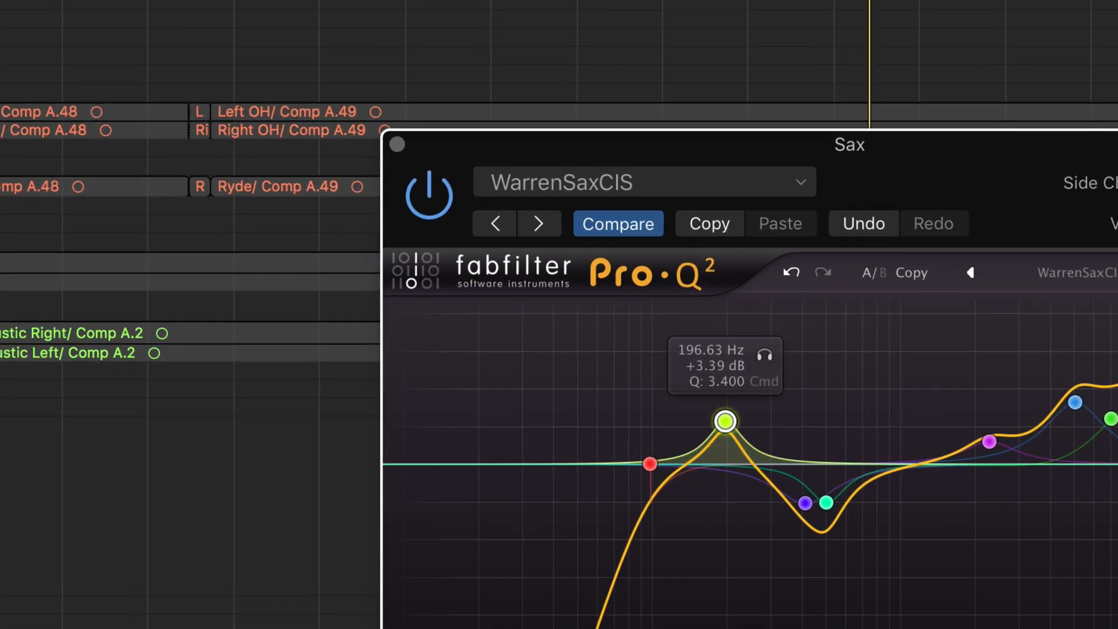
Compare the Sax with Pro-Q 2 bypassed and active, stop playback, and close the EQ window.
click(420, 188)
key(space)
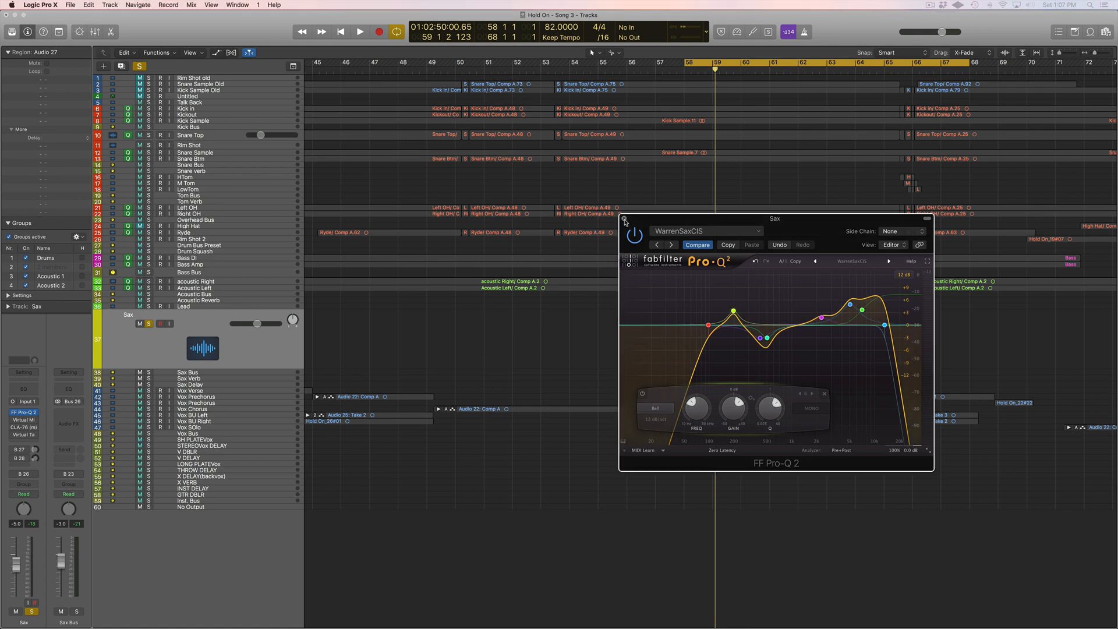
click(622, 220)
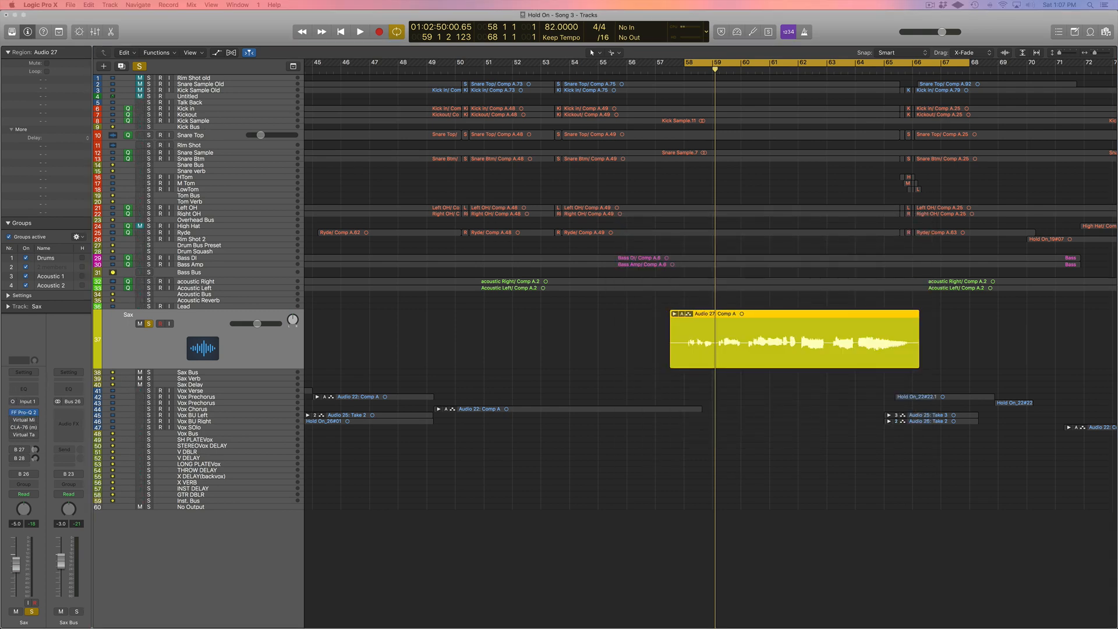
Open Virtual Mix Rack on the Sax and nudge the FG-401 attack, with the Revival module bypassed.
click(24, 419)
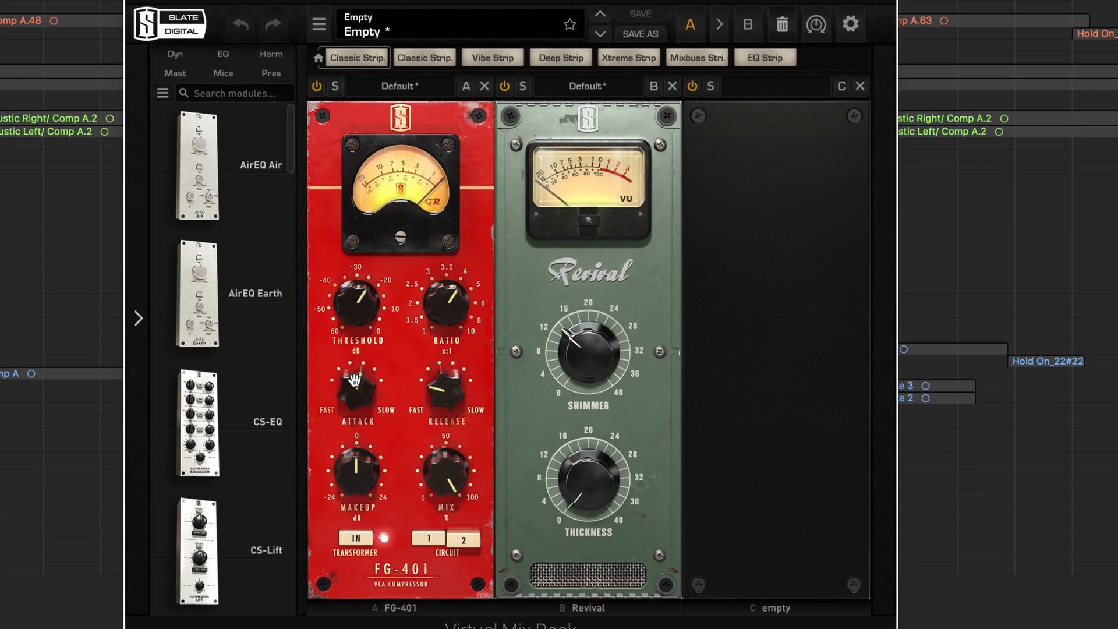
drag(359, 389, 354, 396)
click(505, 86)
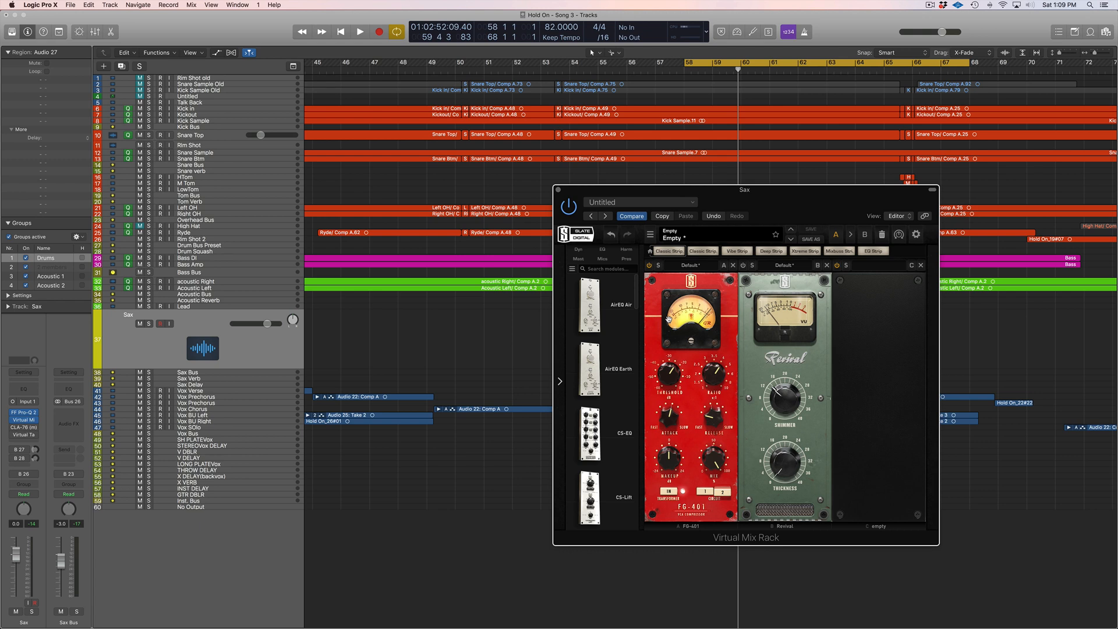
Play the full mix to hear the FG-401 compression on the Sax, and stop playback.
click(700, 75)
key(space)
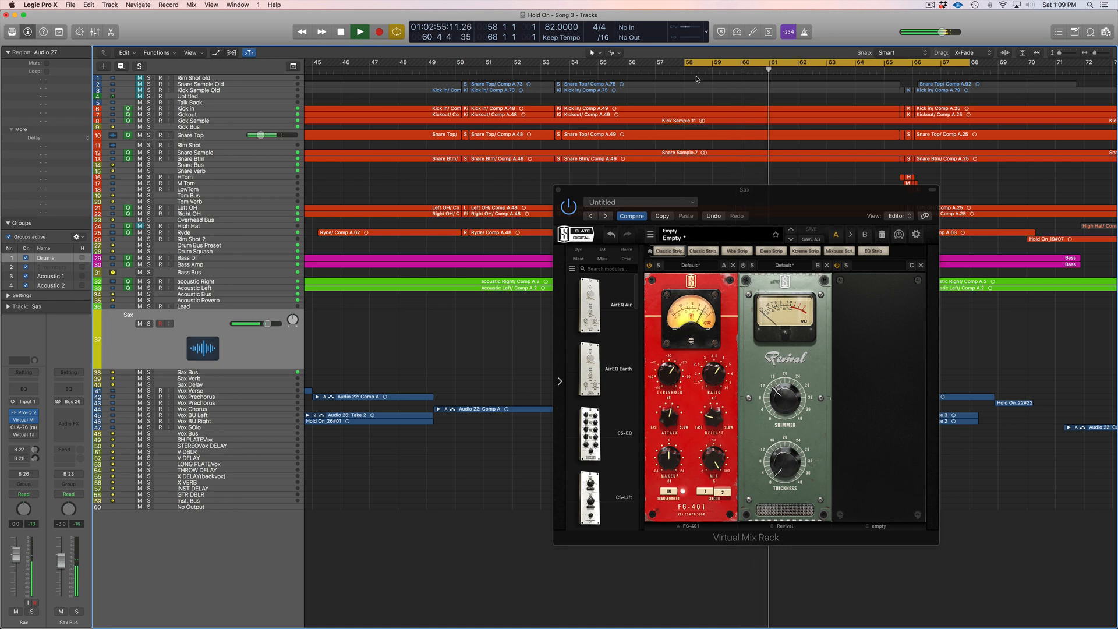
key(space)
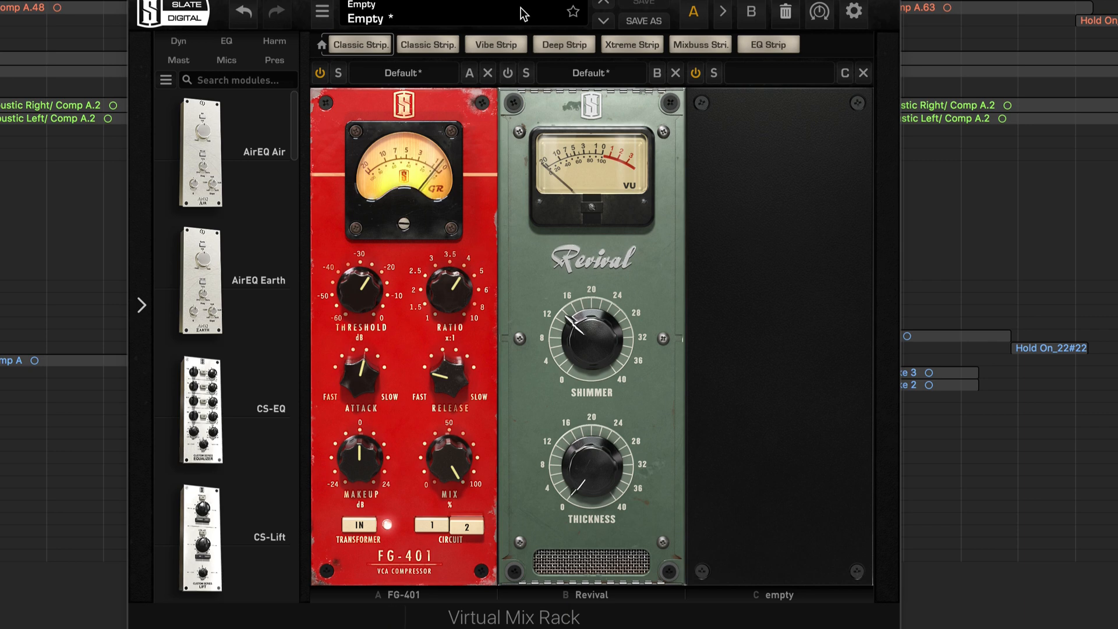
Turn the Revival module on and sweep its Shimmer up to 40.0 and back down while the Sax plays.
click(507, 74)
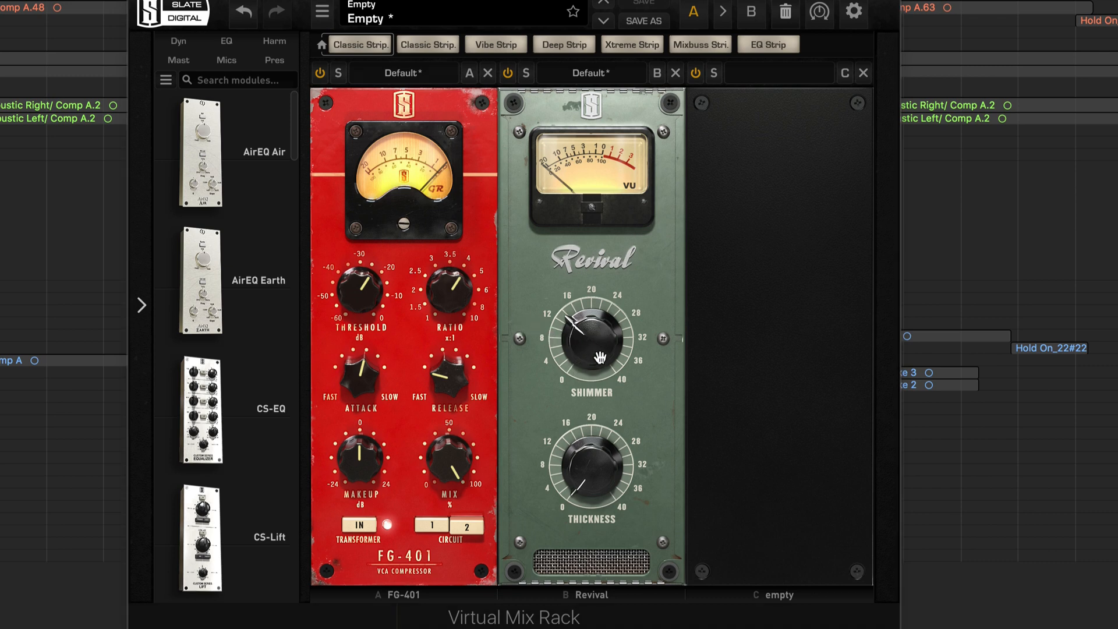
mouse_move(600, 373)
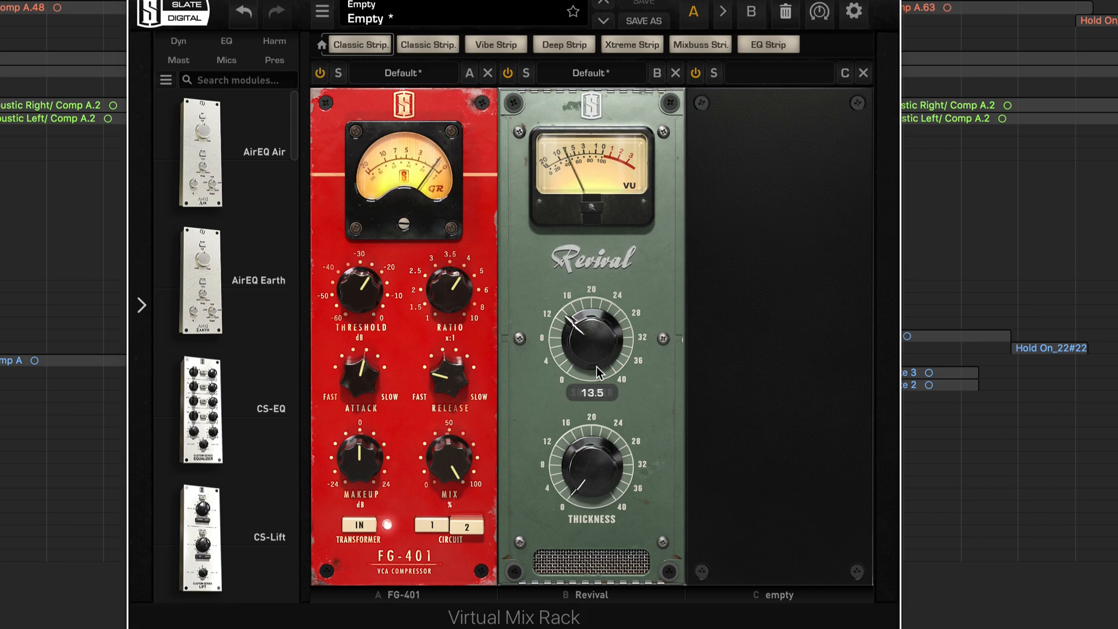
drag(597, 367, 597, 185)
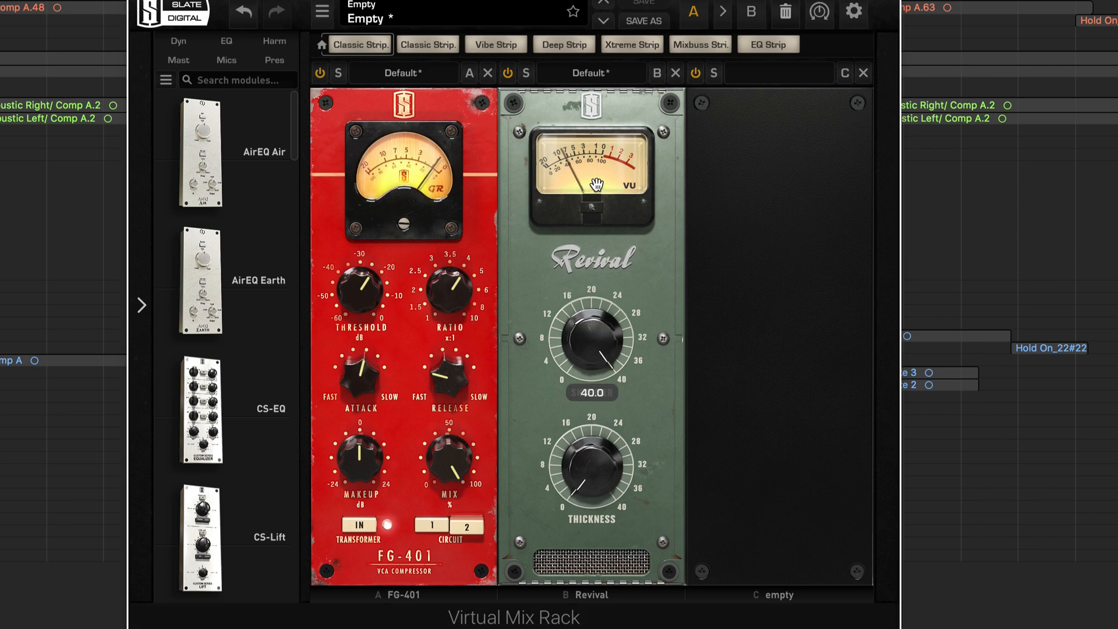
drag(596, 186, 594, 347)
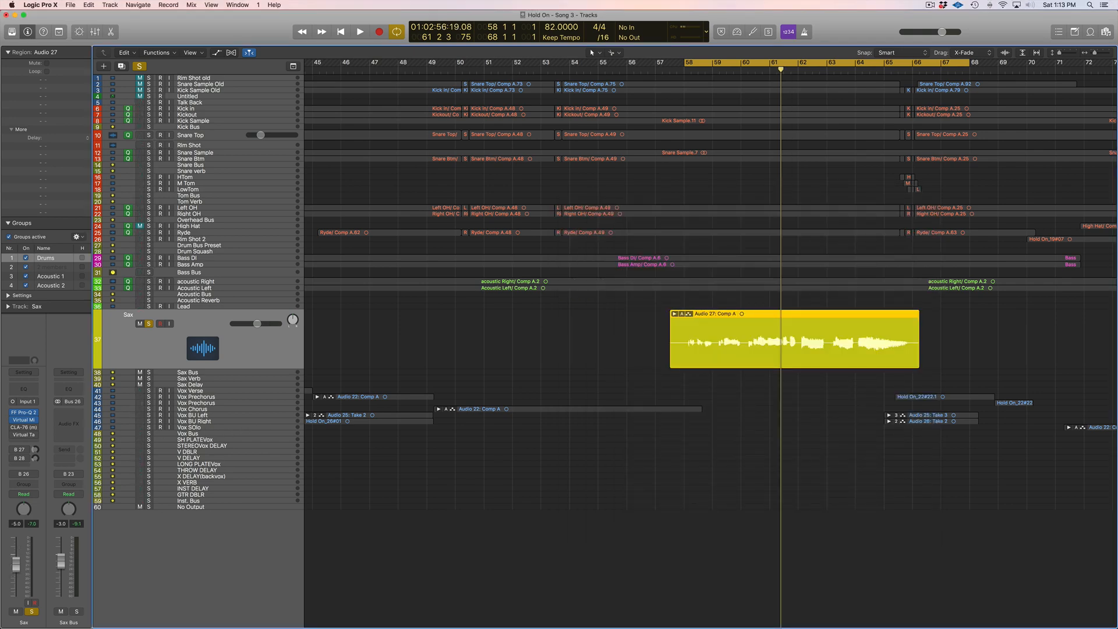
Open the bypassed CLA-76 compressor on the Sax and turn it on during playback.
click(26, 428)
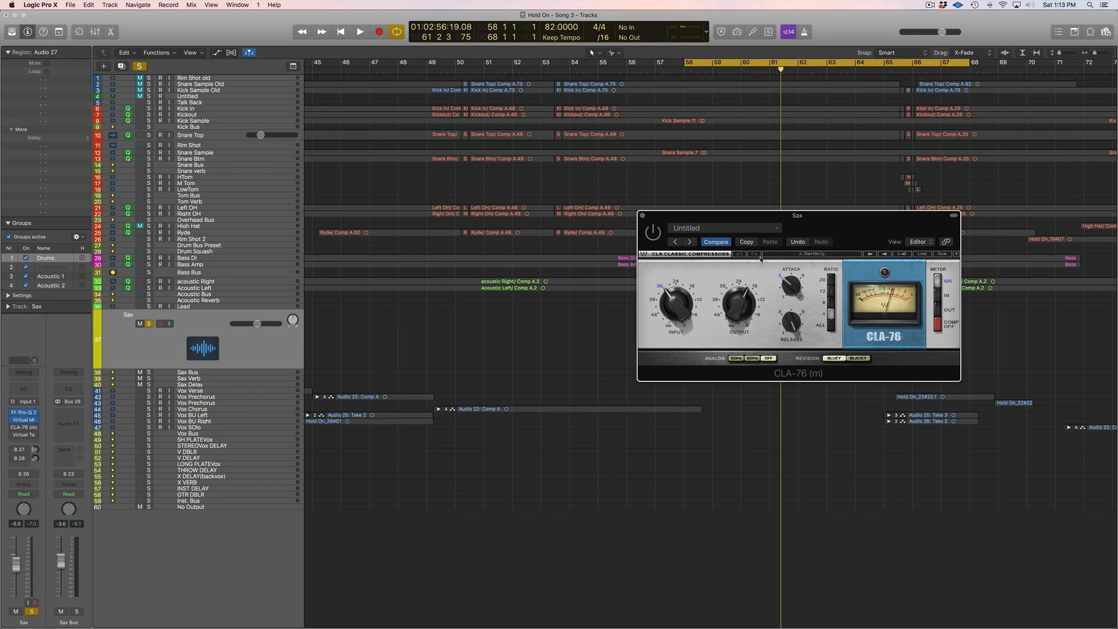
drag(818, 222, 811, 242)
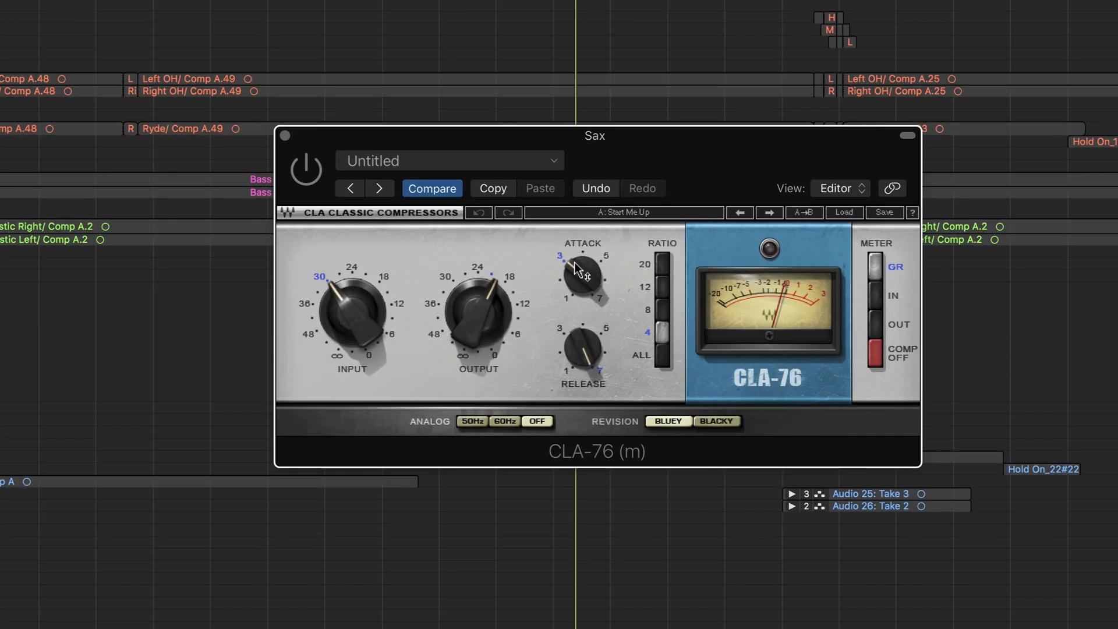
mouse_move(781, 302)
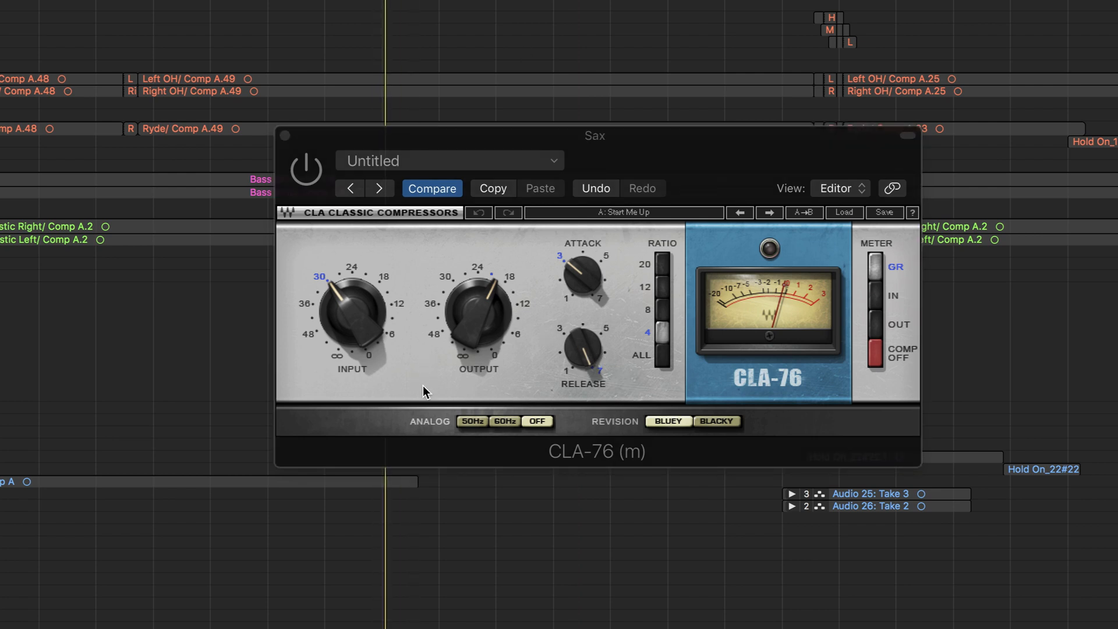
click(305, 178)
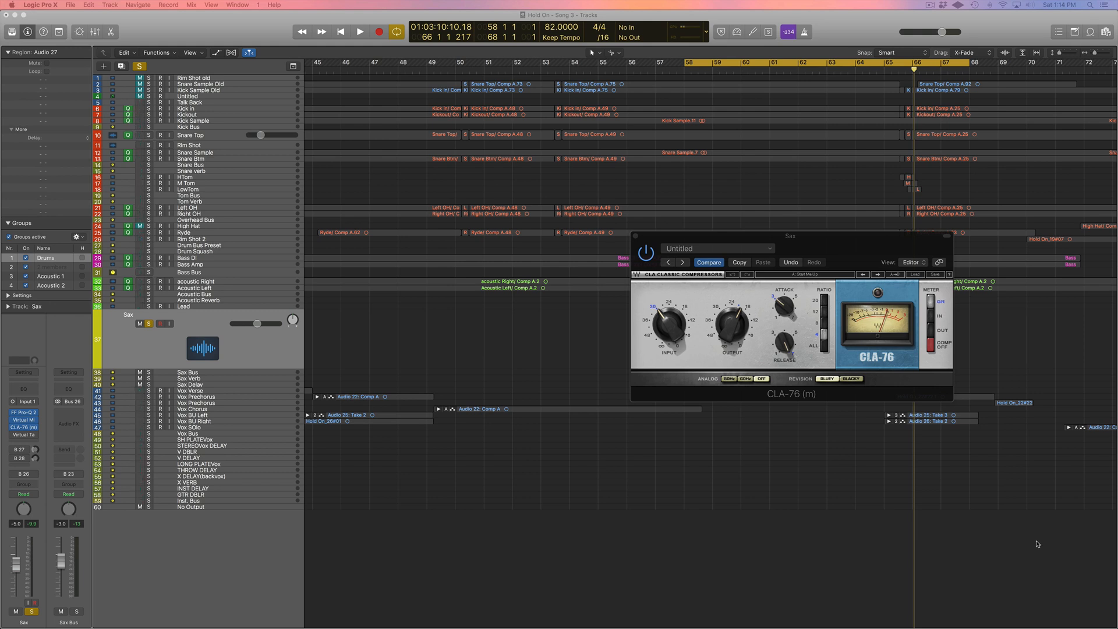
Open Virtual Tape Machines on the Sax, compare it on and bypassed during playback, and leave it on with its window closed.
key(v)
click(24, 435)
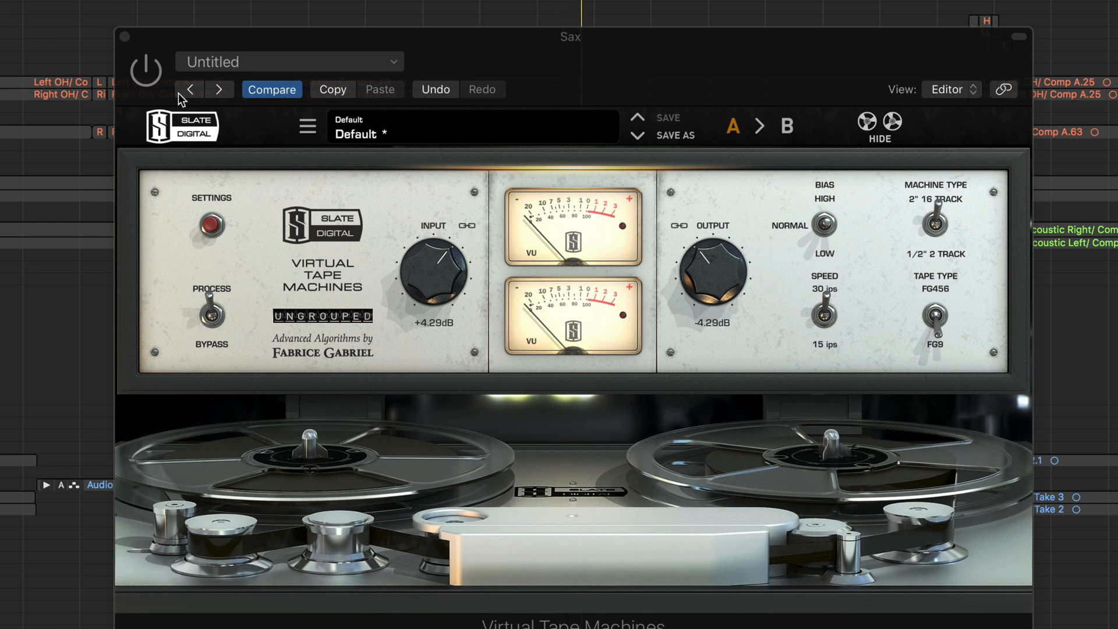
click(151, 76)
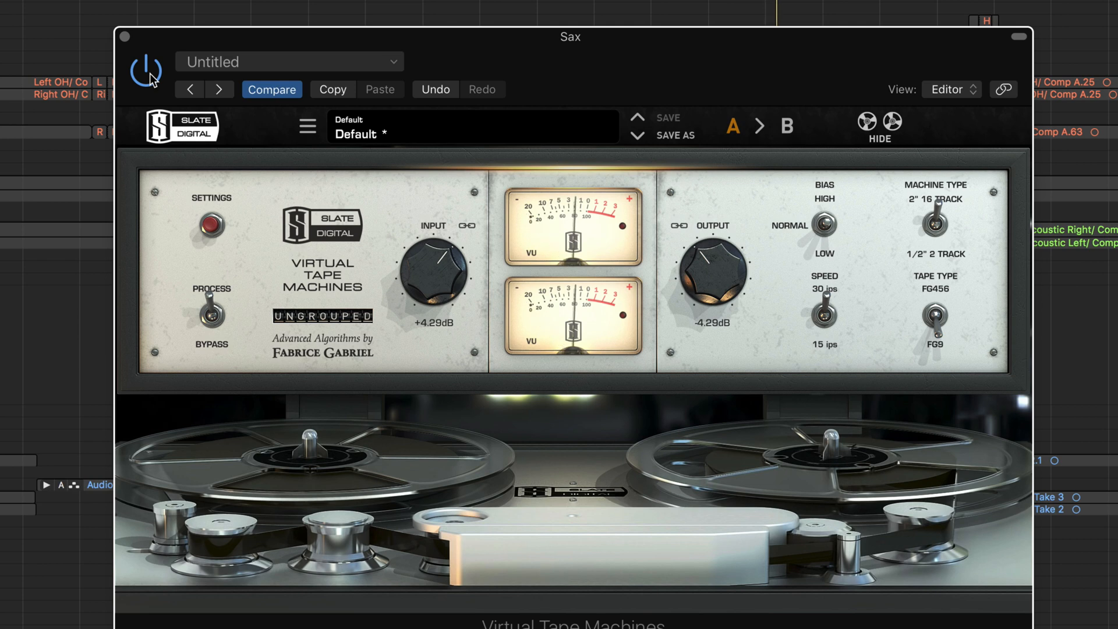
click(151, 74)
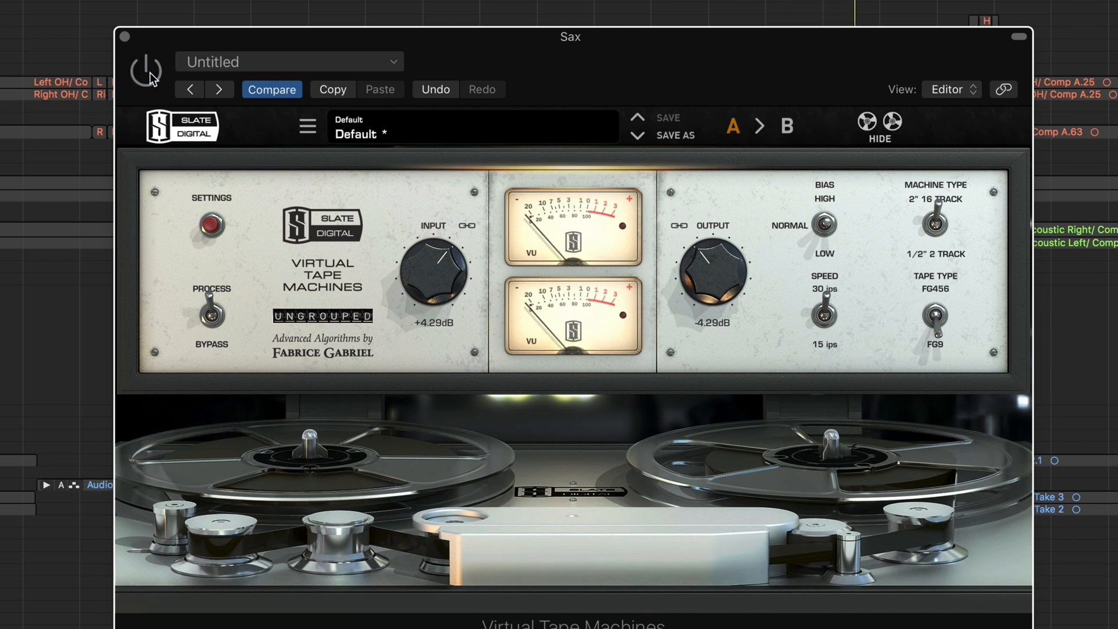
click(150, 76)
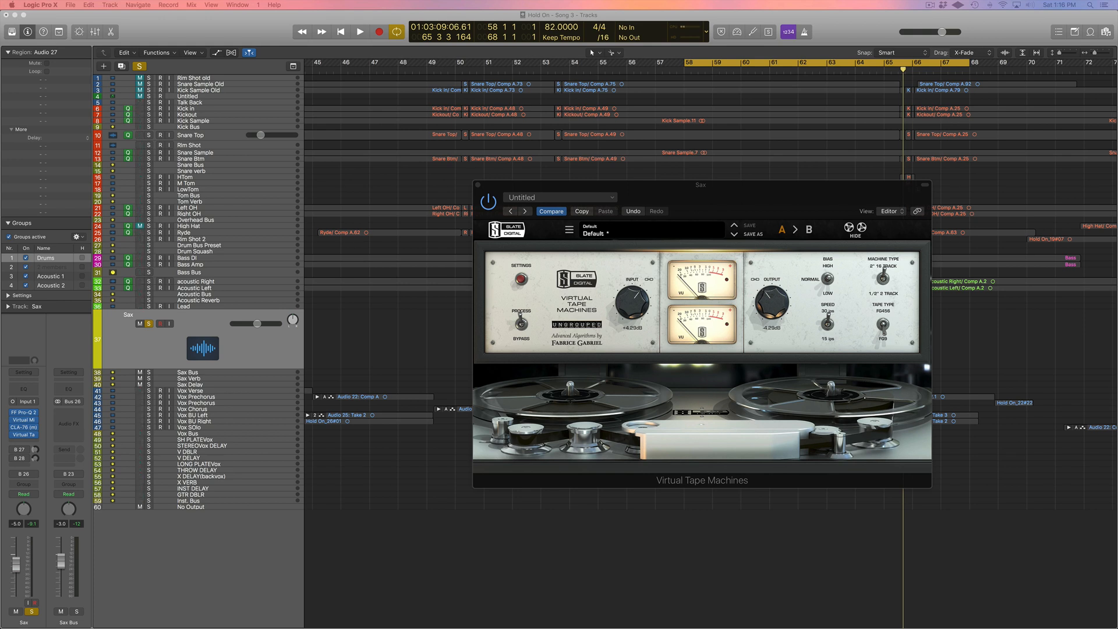
click(478, 185)
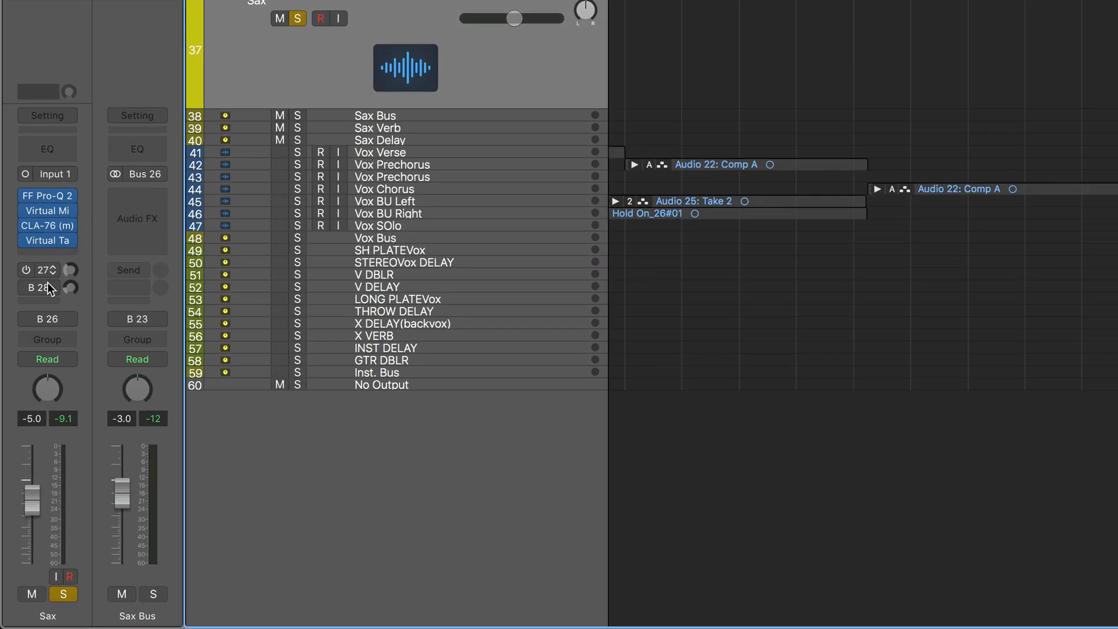
Enable the Sax's B 27 and B 28 sends and unsolo the track to hear it in the full mix.
click(27, 271)
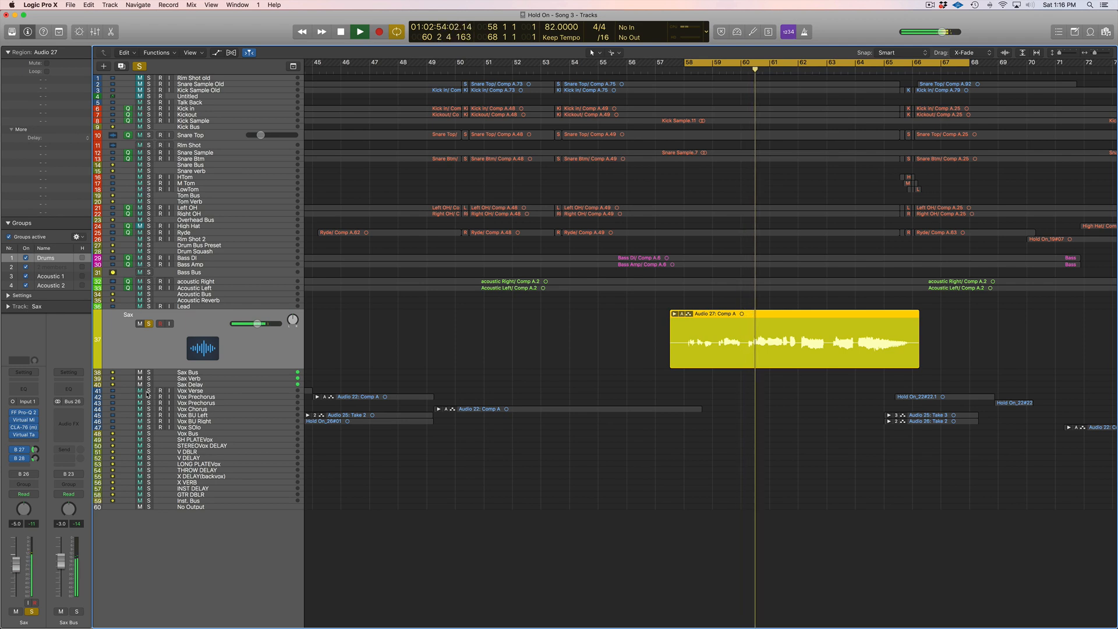
click(150, 324)
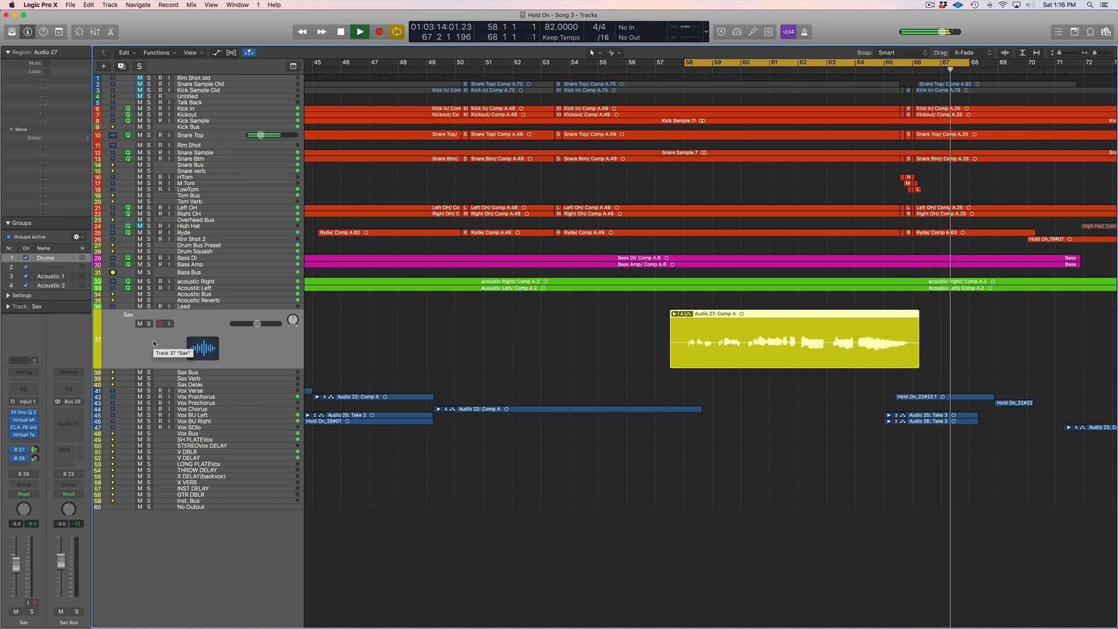
key(space)
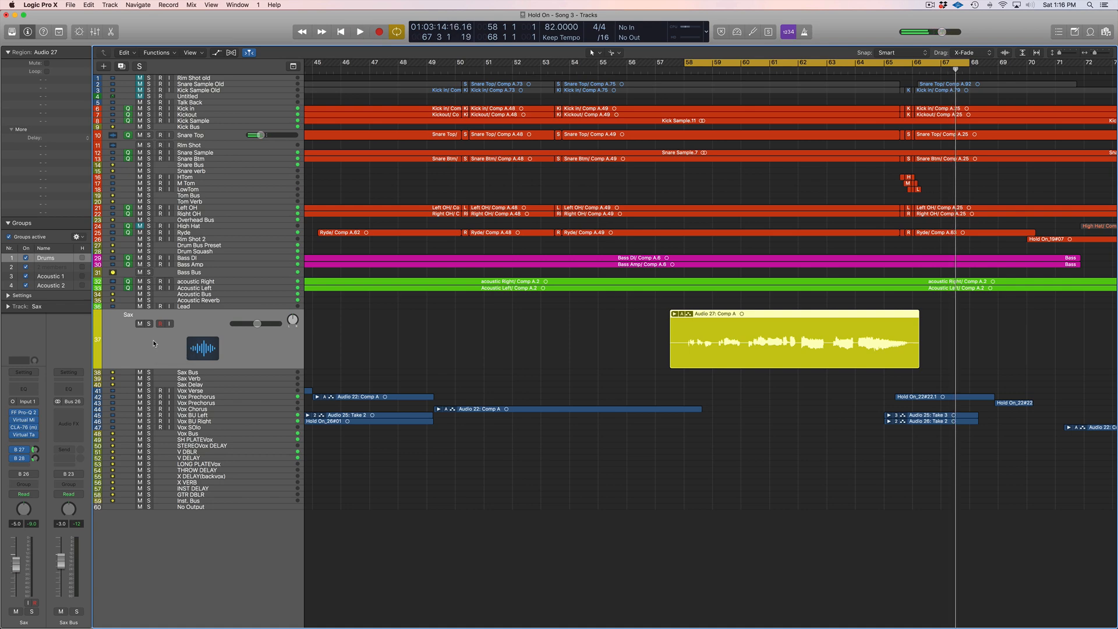